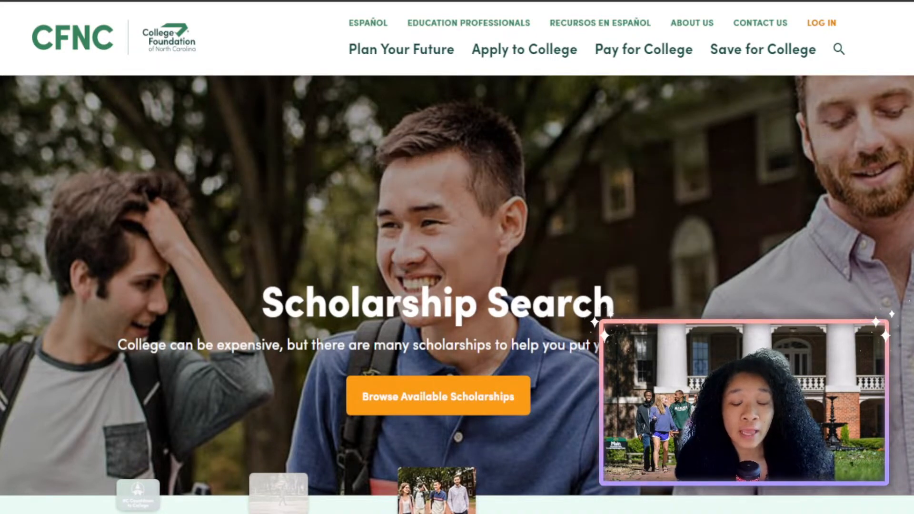
# Go to the CFNC Sign In page and choose to create a new account.
pyautogui.moveTo(525, 50)
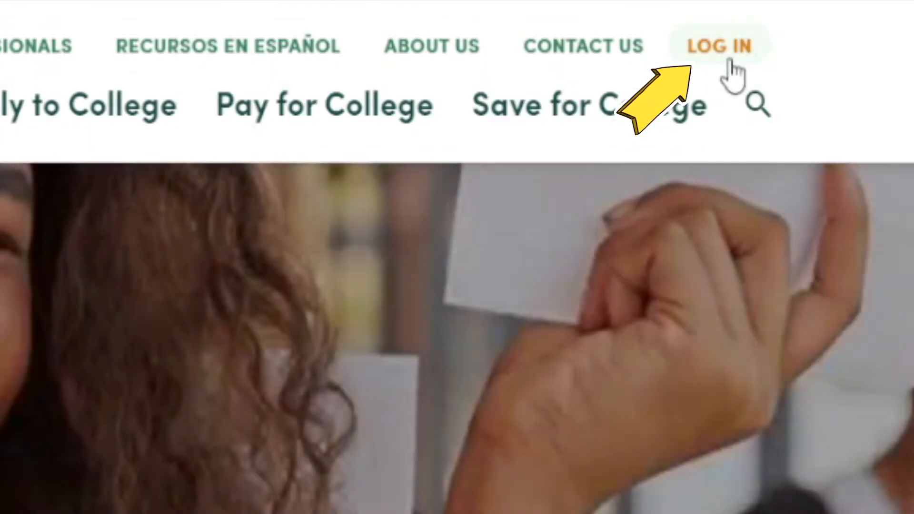
pyautogui.click(730, 62)
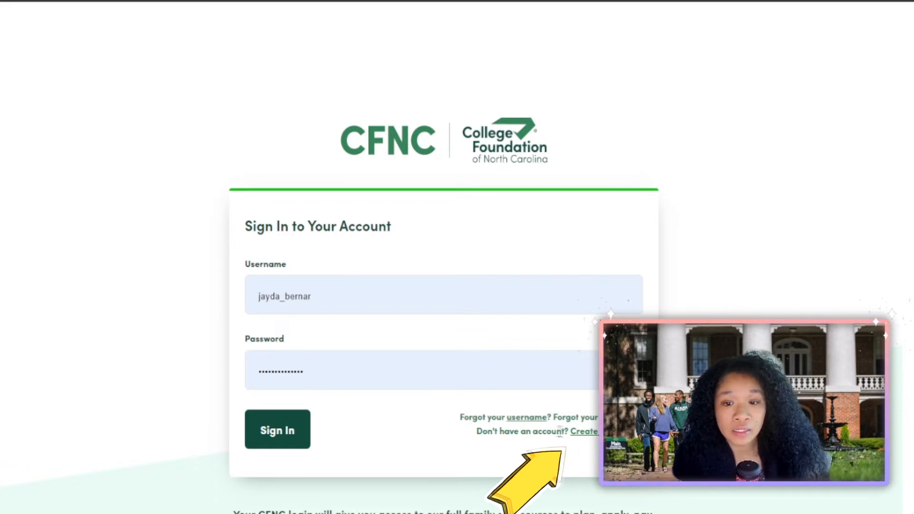
pyautogui.moveTo(477, 433); pyautogui.dragTo(543, 430)
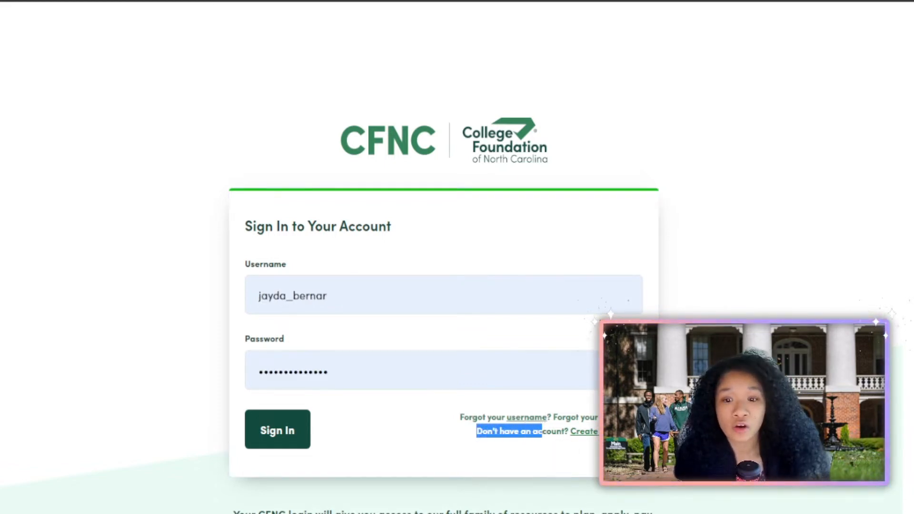
pyautogui.click(584, 432)
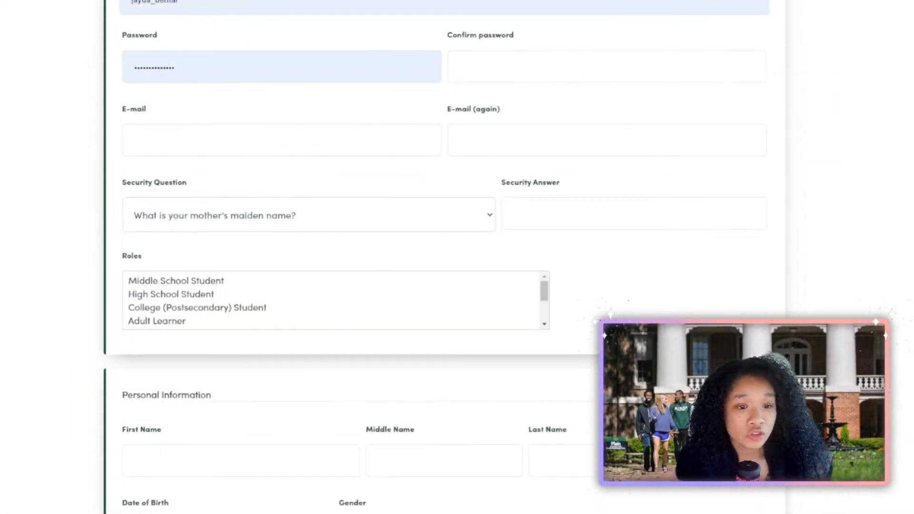
# Choose the high school mascot security question and answer it with 'Knight'.
pyautogui.click(309, 214)
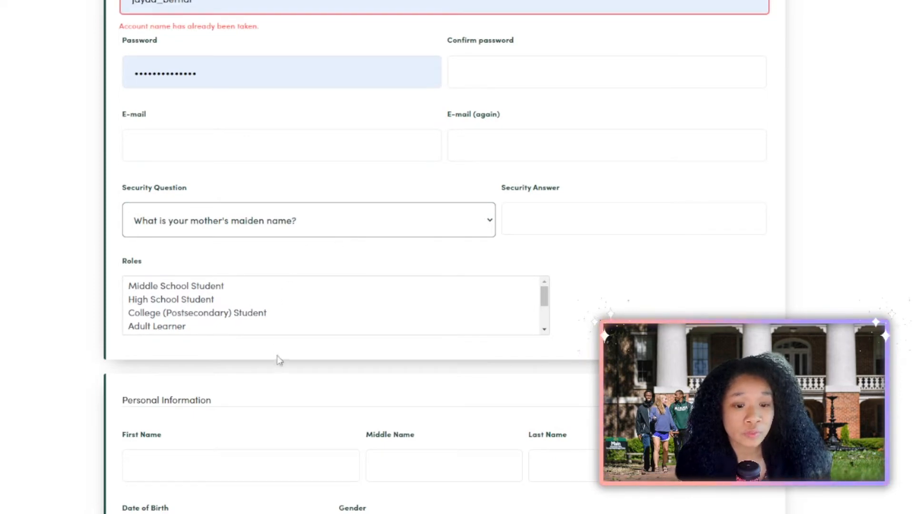
pyautogui.press('Down')
pyautogui.click(603, 211)
pyautogui.write('Knight')
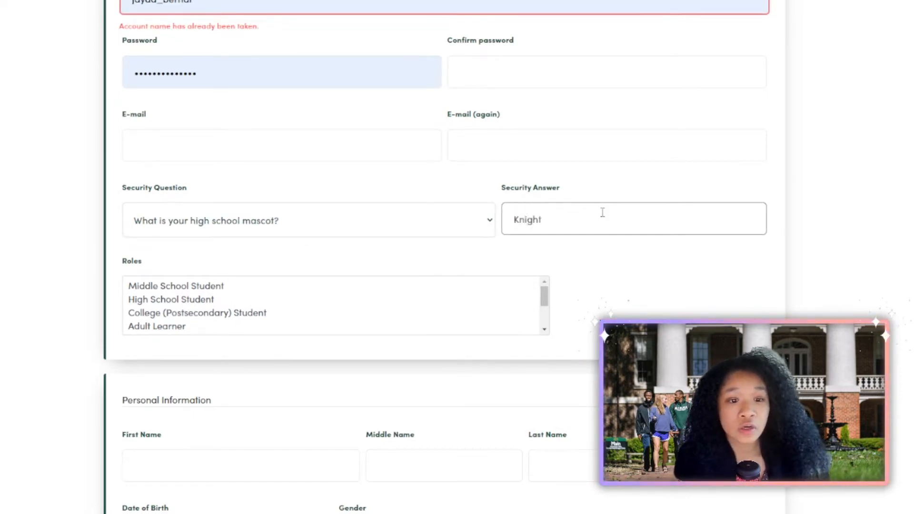
pyautogui.click(859, 215)
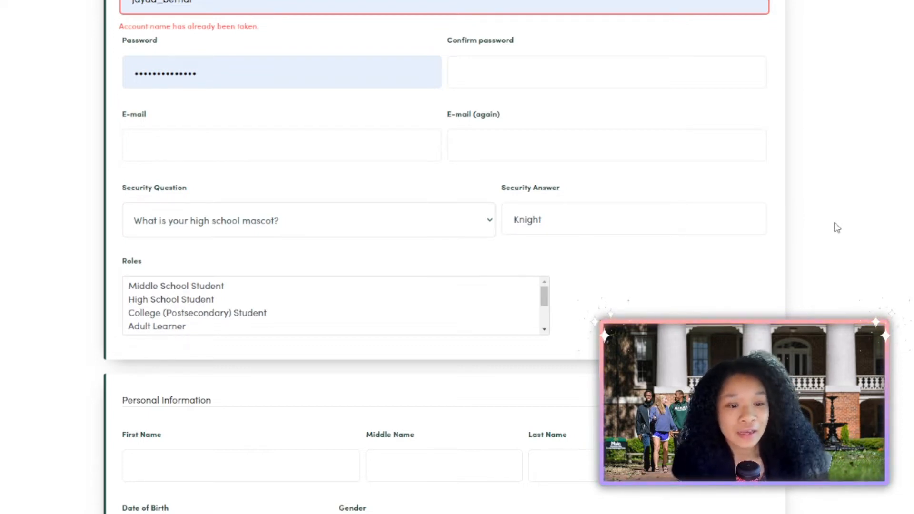
pyautogui.scroll(-6, 837, 227)
pyautogui.scroll(5, 837, 228)
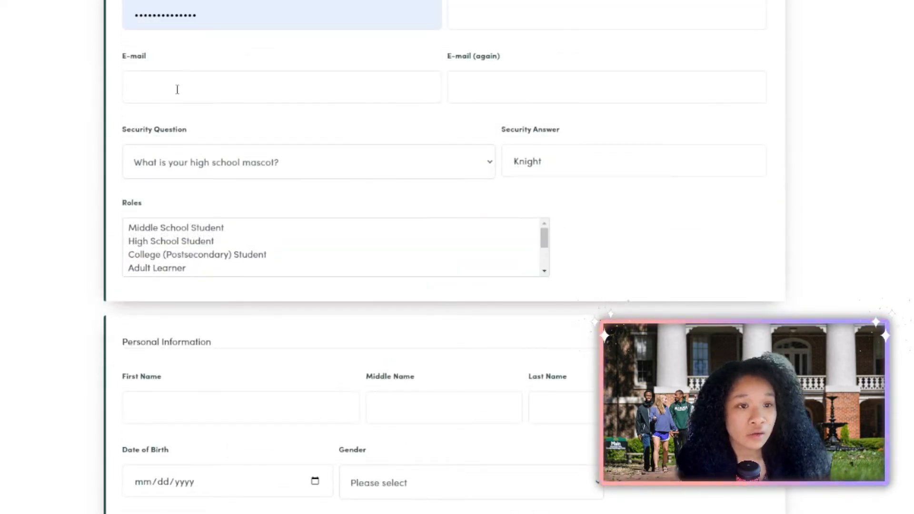
# Move to the e-mail address field and work down through the registration form.
pyautogui.click(152, 90)
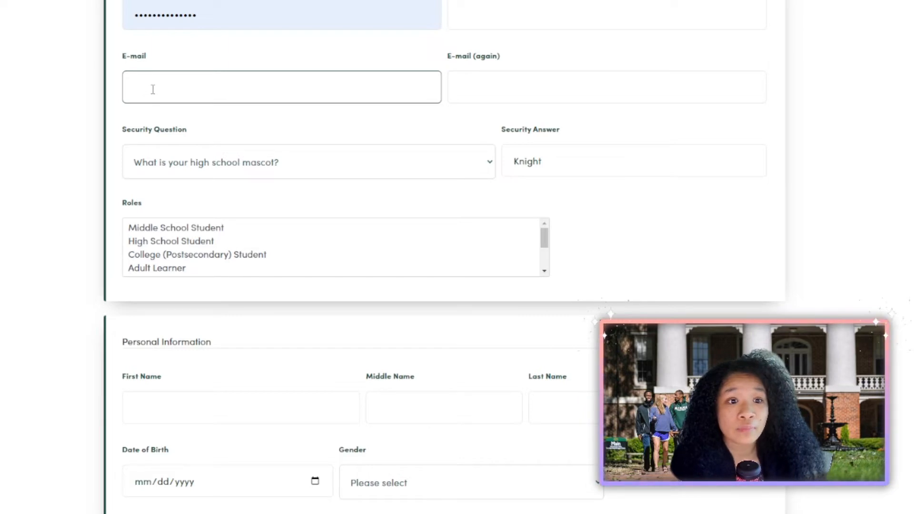
pyautogui.scroll(-1, 2, 122)
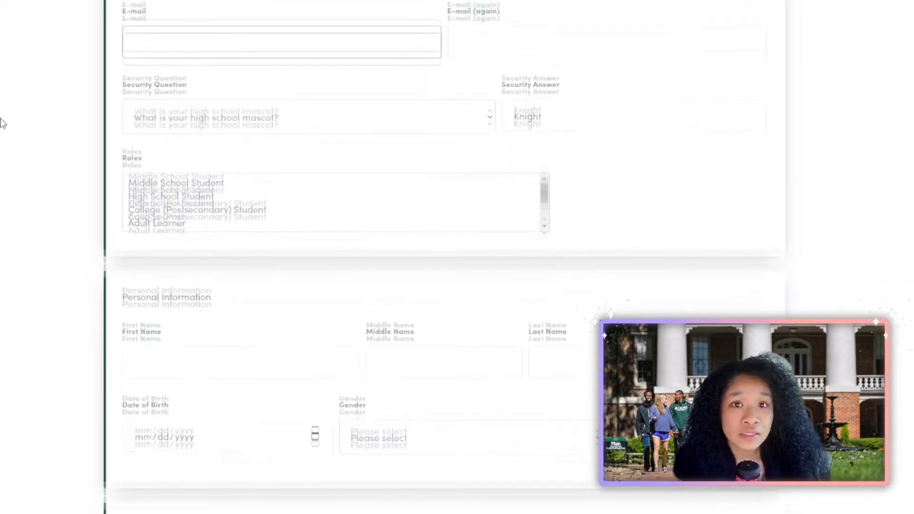
pyautogui.scroll(-4, 2, 123)
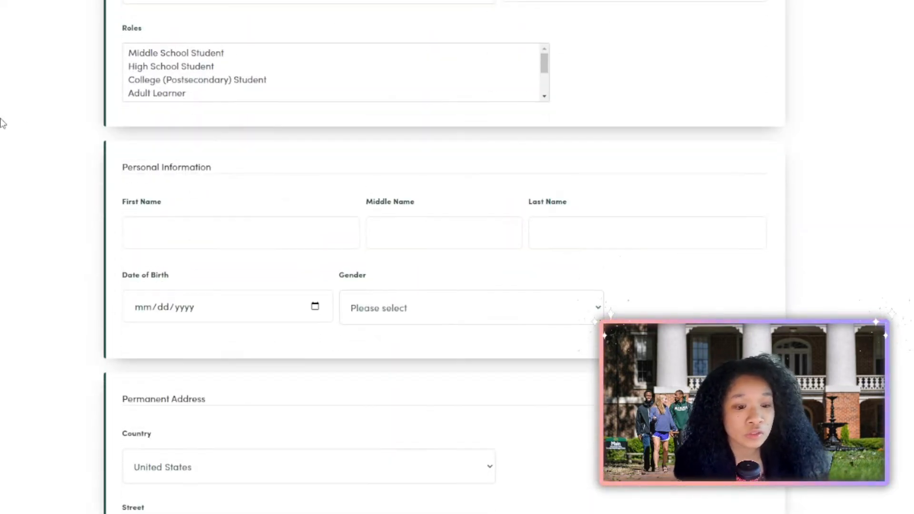
pyautogui.scroll(-3, 1, 129)
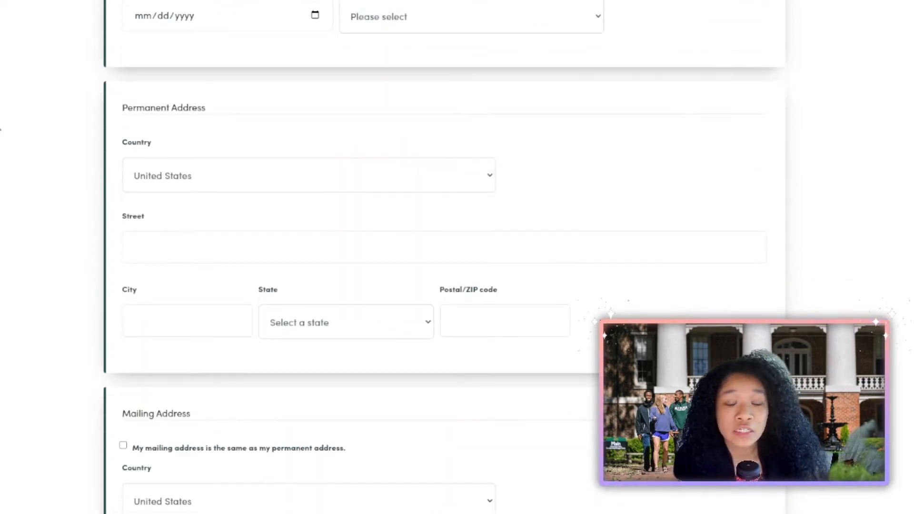
pyautogui.scroll(-2, 1, 129)
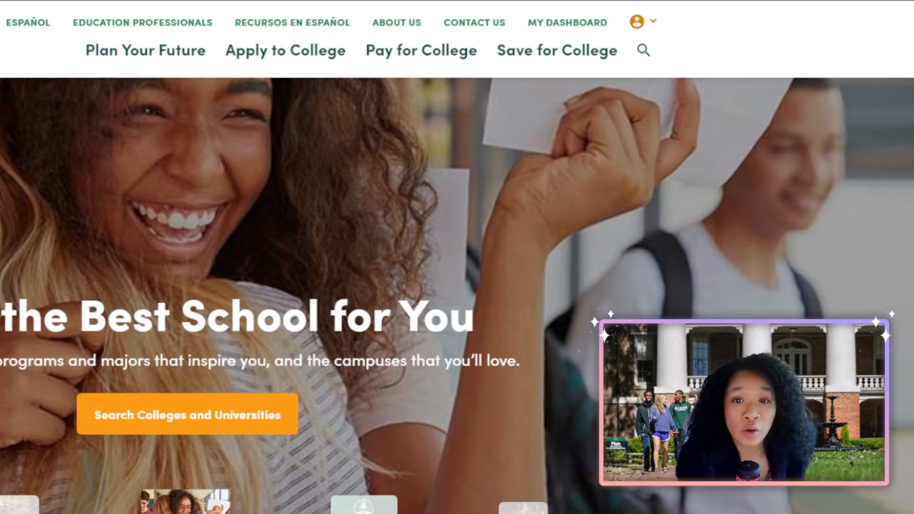
# Via Apply to College, go to Request an NC Residency Determination, then the NC Residency Determination Service.
pyautogui.moveTo(241, 78)
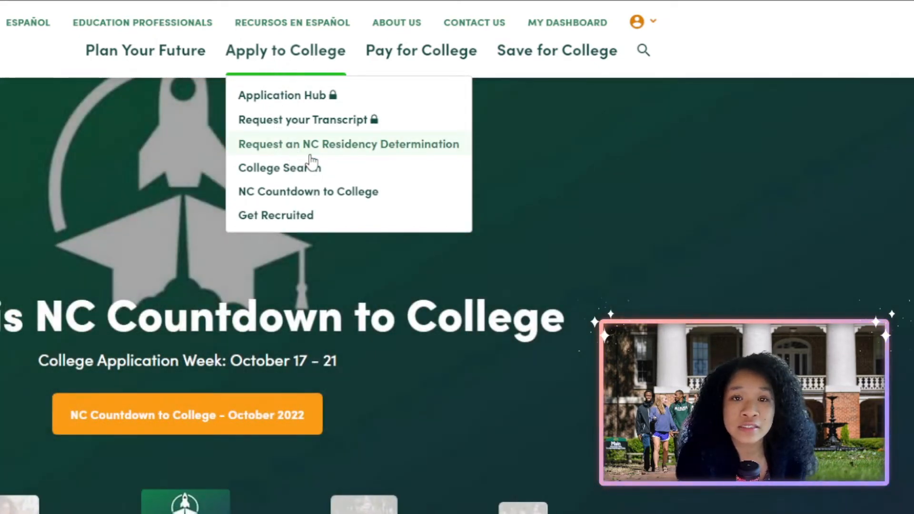
pyautogui.click(311, 156)
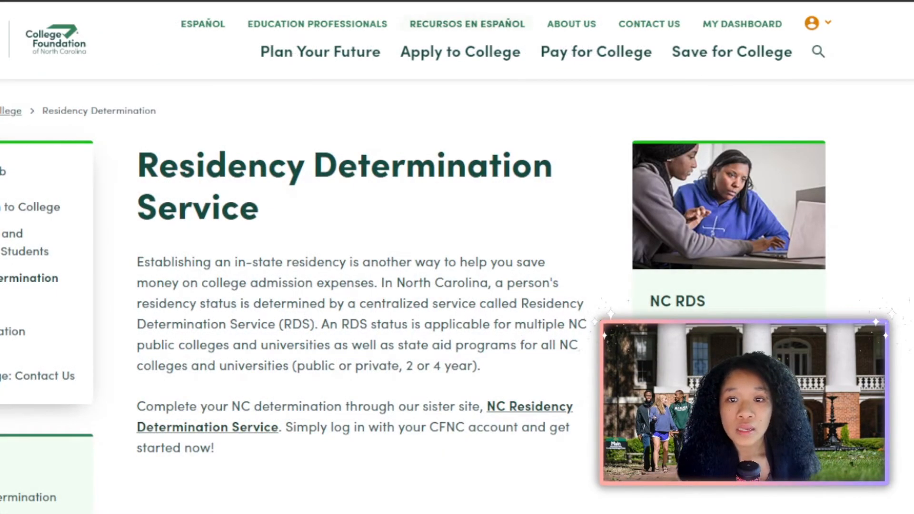
pyautogui.moveTo(460, 52)
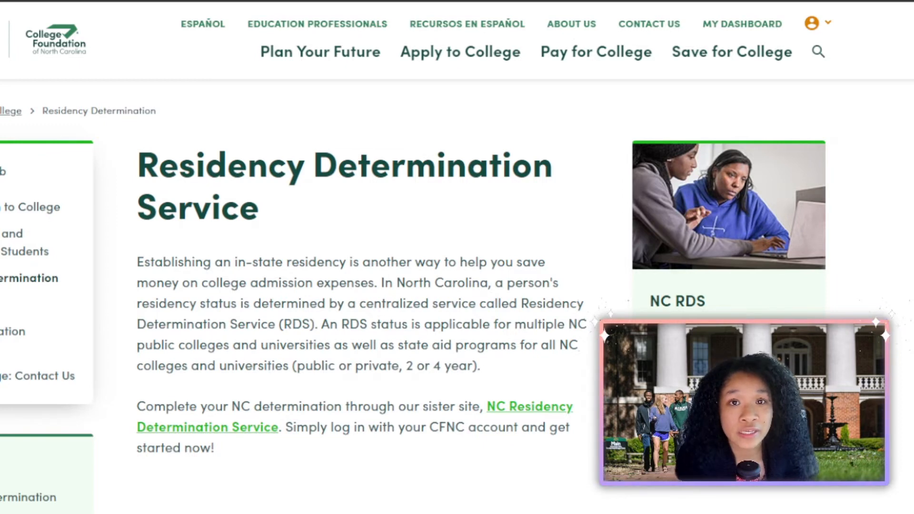
pyautogui.click(166, 428)
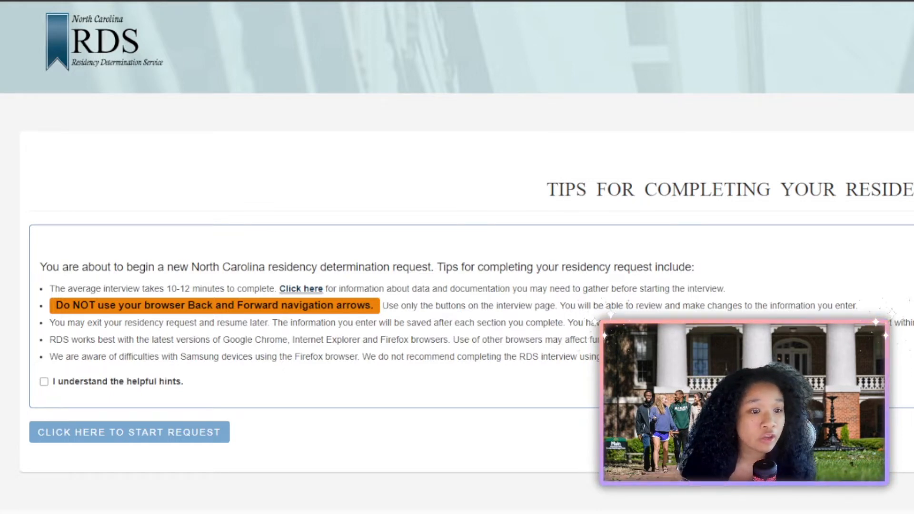
# Acknowledge the helpful hints and agree to the consent and authorization terms.
pyautogui.click(63, 384)
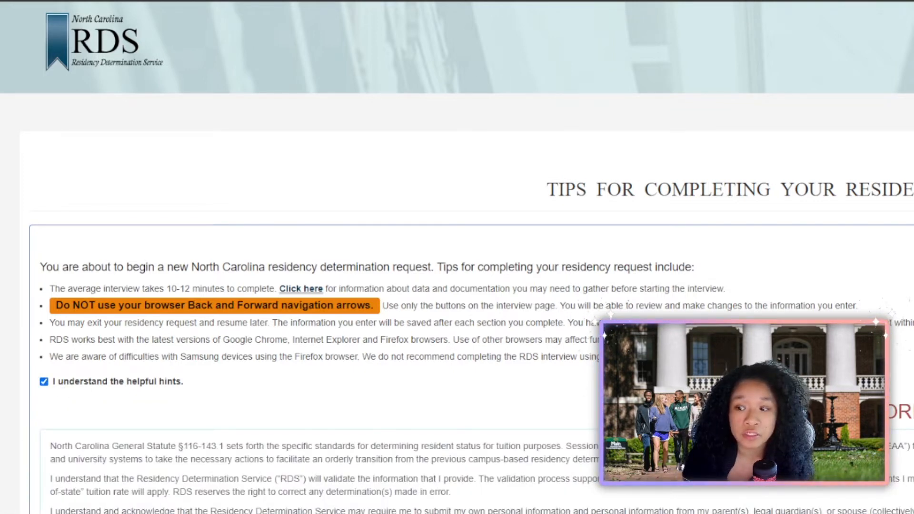
pyautogui.scroll(-5, 314, 472)
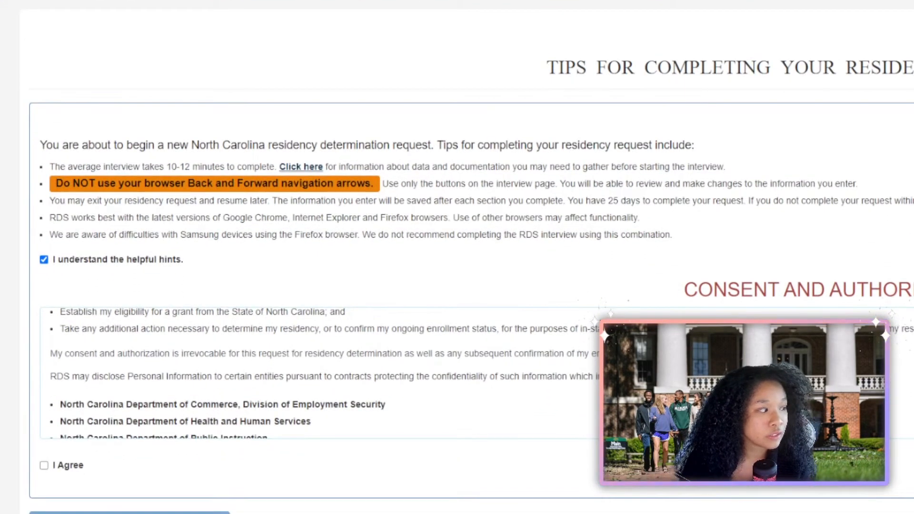
pyautogui.click(44, 466)
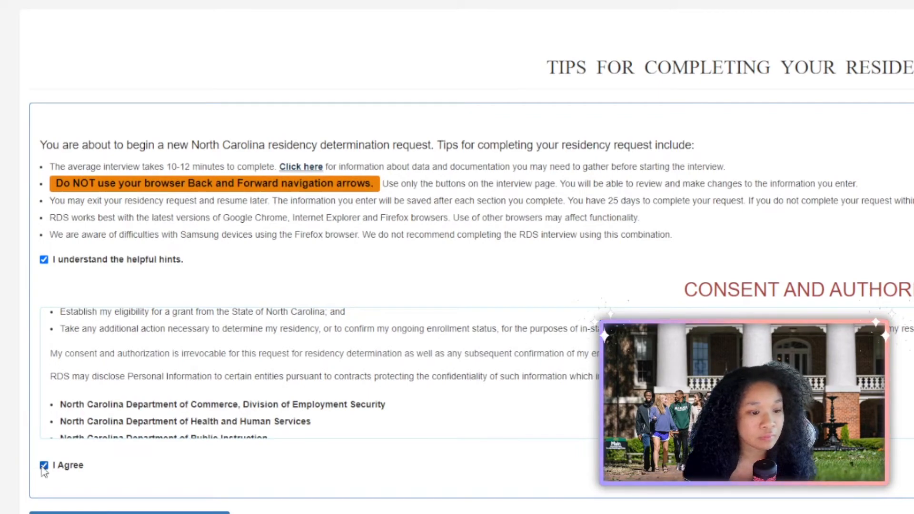
pyautogui.scroll(-1, 457, 258)
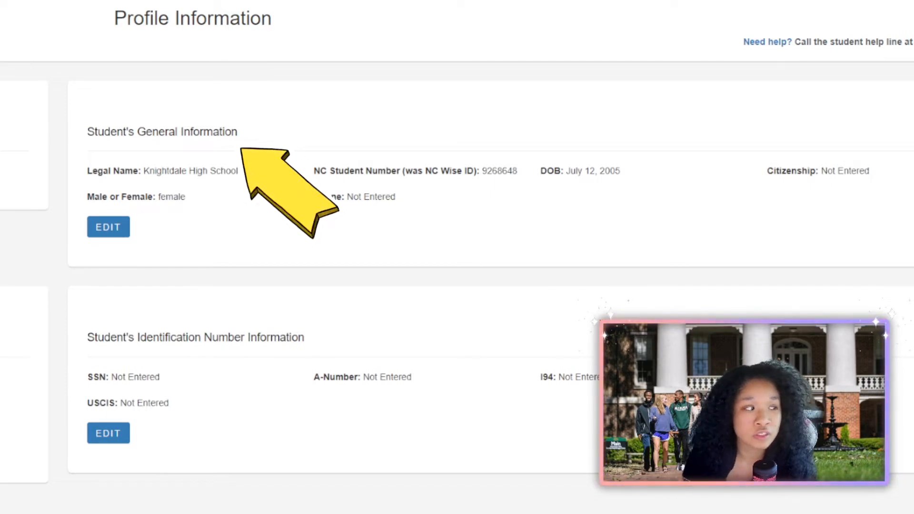
# Set the student's citizenship to US, enter the student's phone number, and update the general information.
pyautogui.click(109, 227)
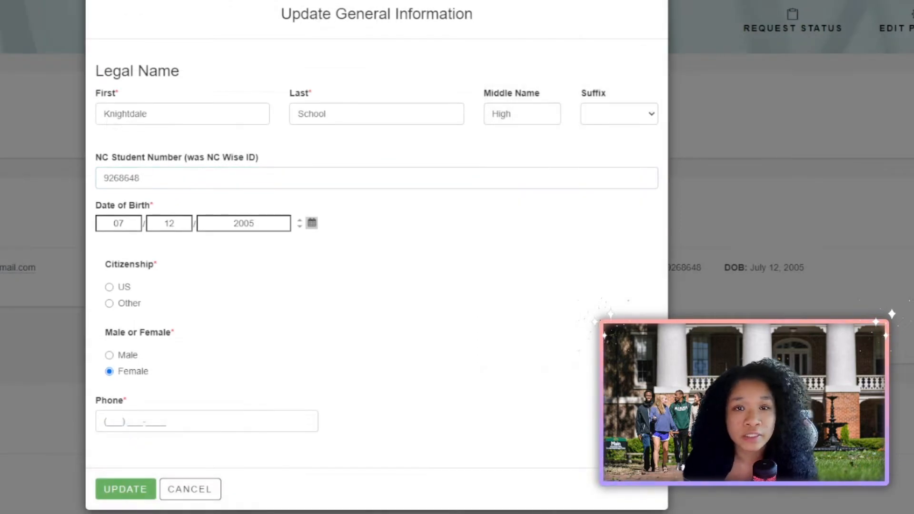
pyautogui.click(377, 178)
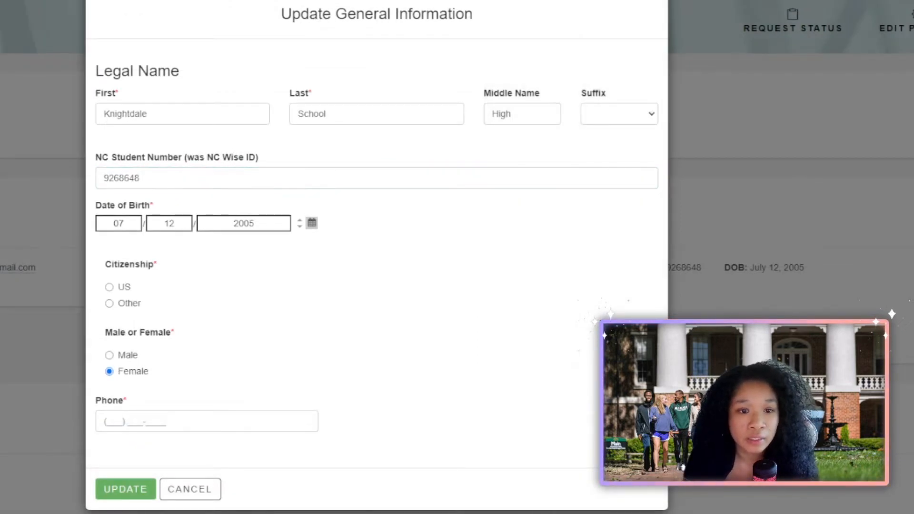
pyautogui.moveTo(96, 158); pyautogui.dragTo(184, 159)
pyautogui.click(346, 161)
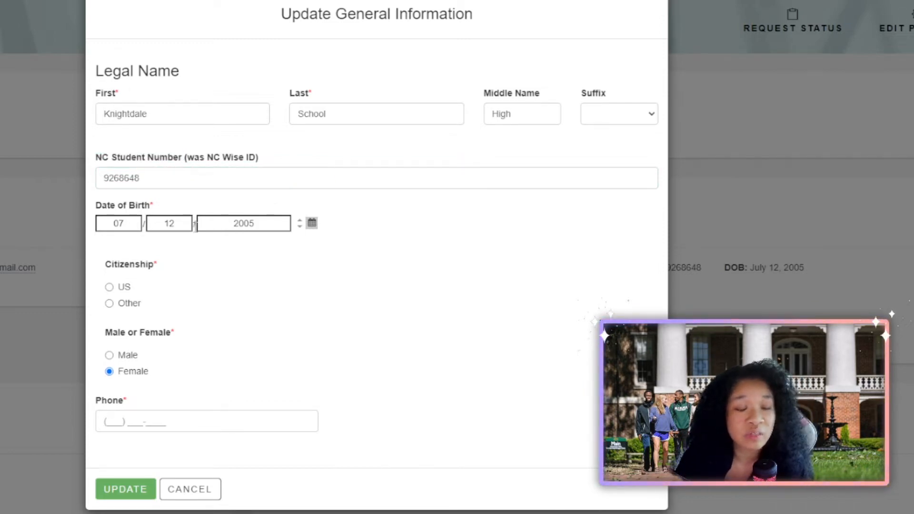
pyautogui.click(110, 287)
pyautogui.click(121, 423)
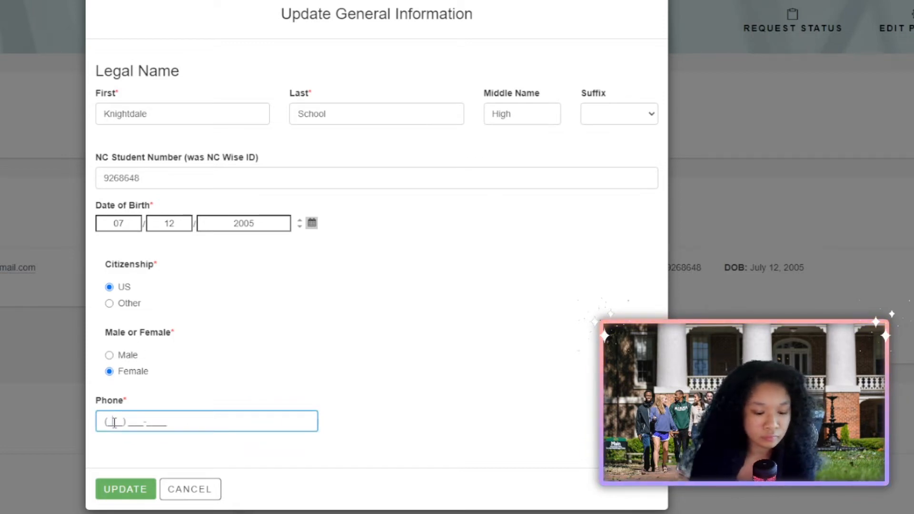
pyautogui.write('123) 456-789')
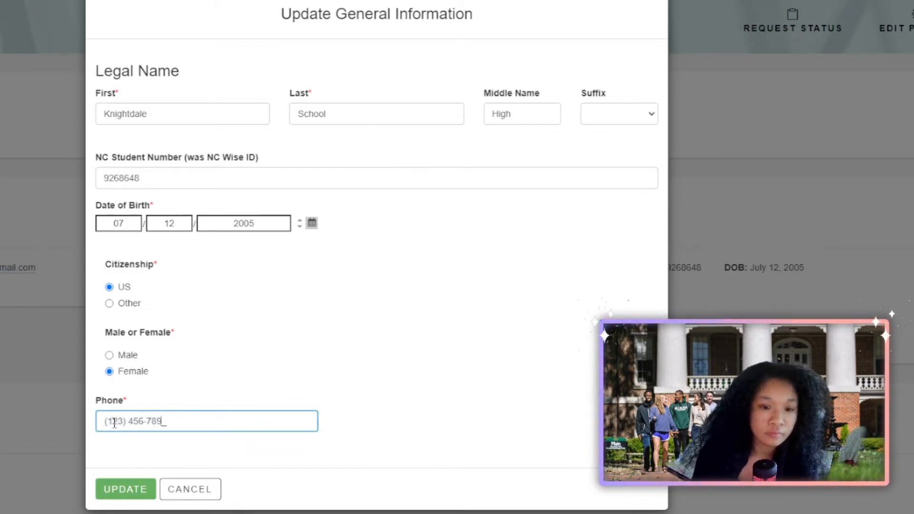
pyautogui.write('0')
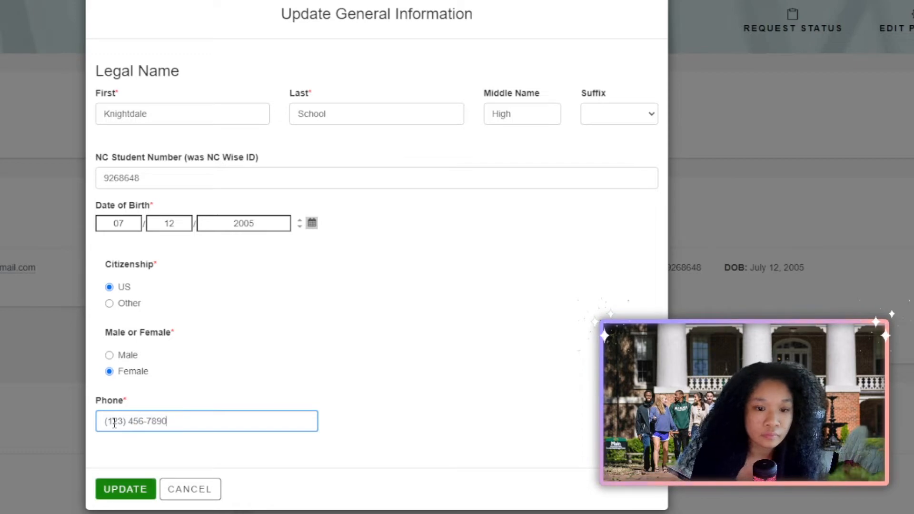
pyautogui.click(118, 496)
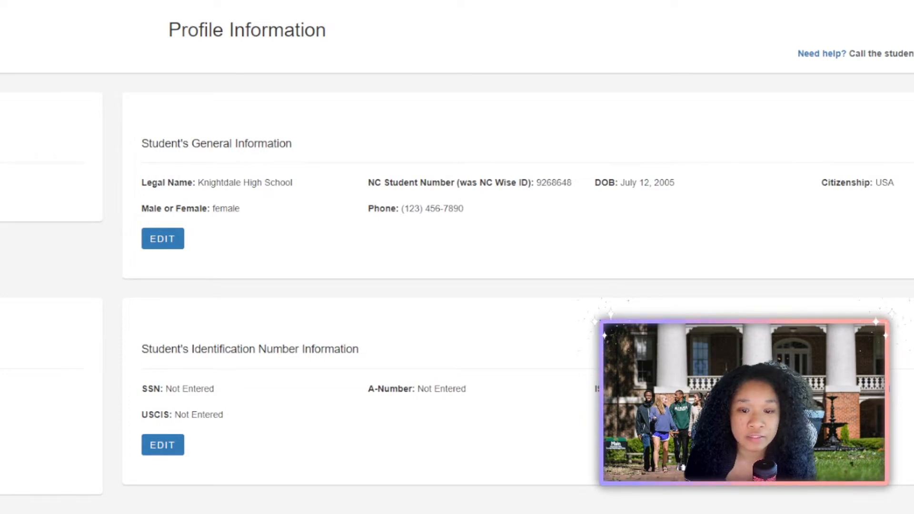
# Enter the student's Social Security Number and its matching confirmation.
pyautogui.click(163, 445)
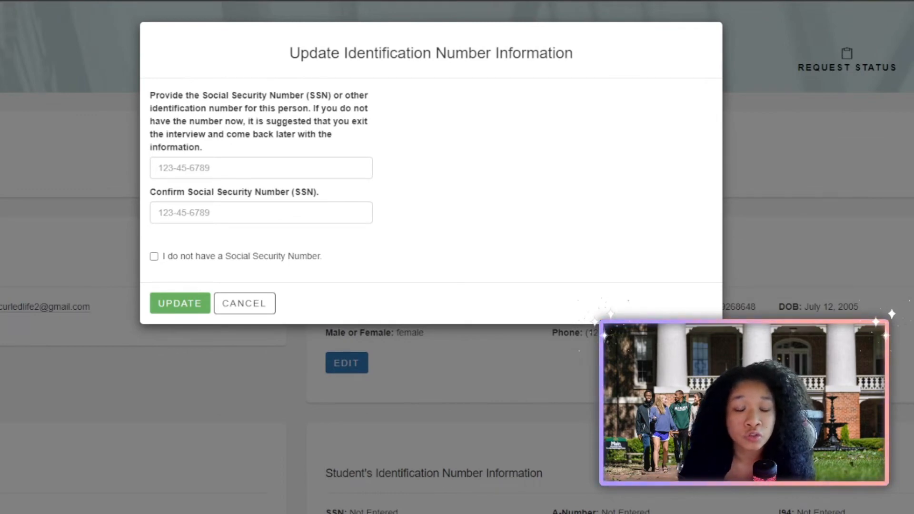
pyautogui.click(266, 168)
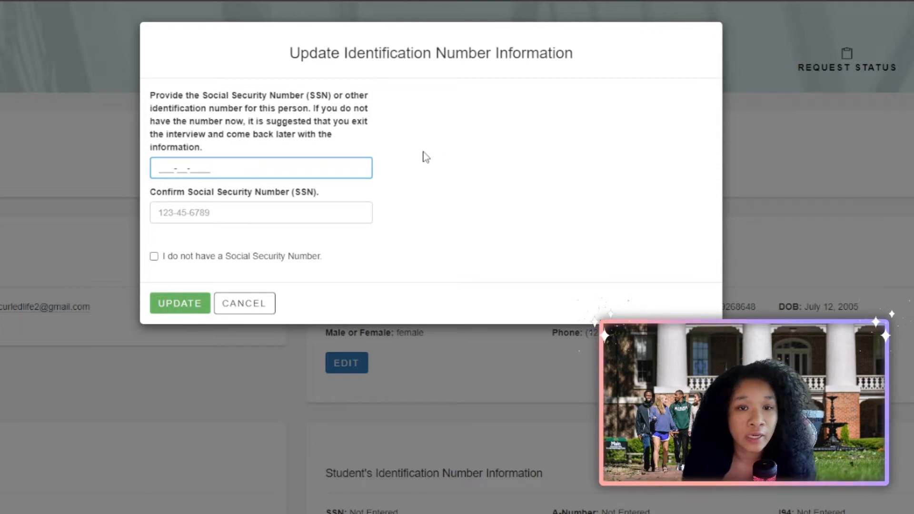
pyautogui.write('1112233')
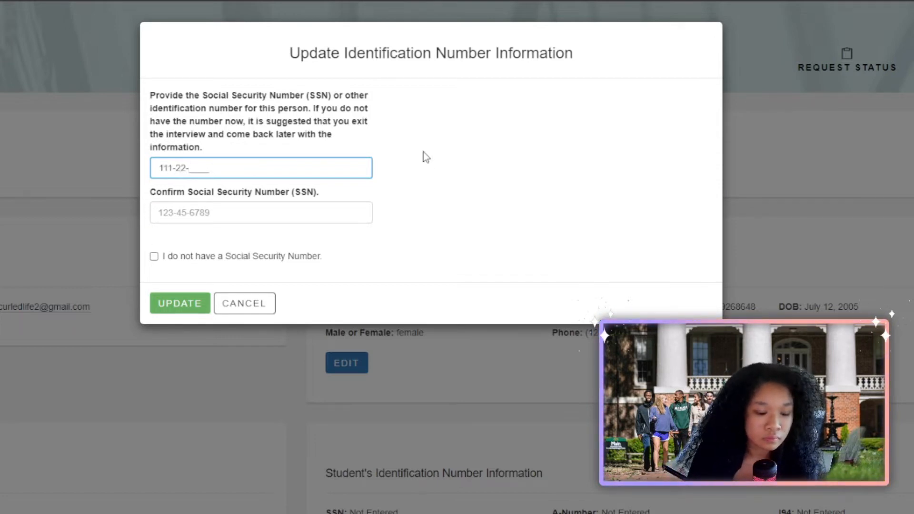
pyautogui.write('33')
pyautogui.click(208, 210)
pyautogui.write('1122')
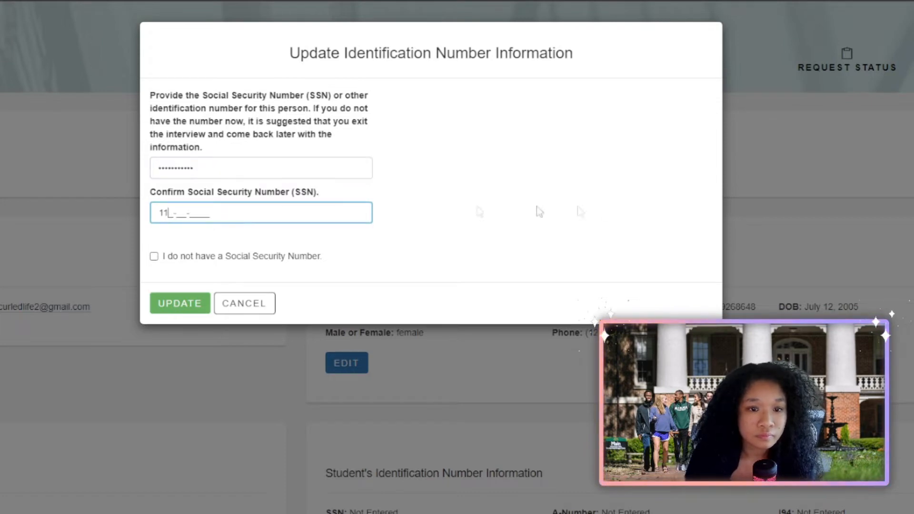
pyautogui.click(169, 213)
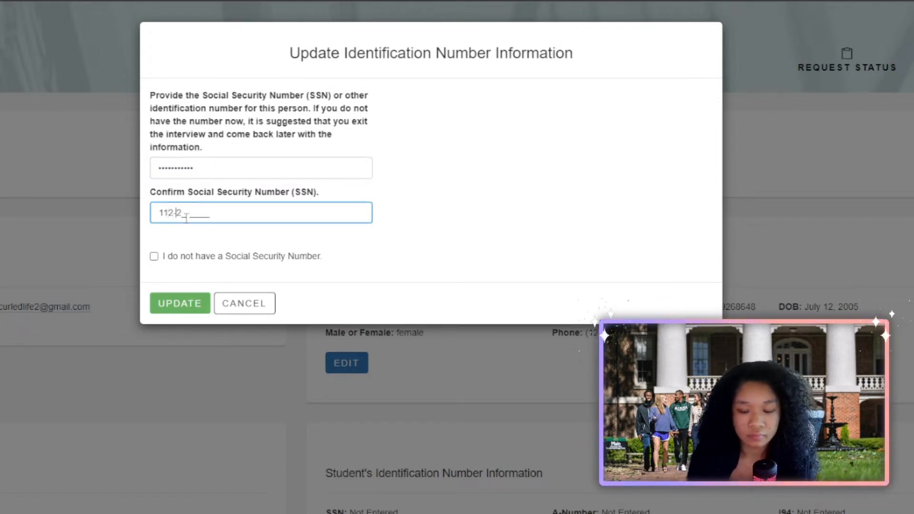
pyautogui.write('1-22-')
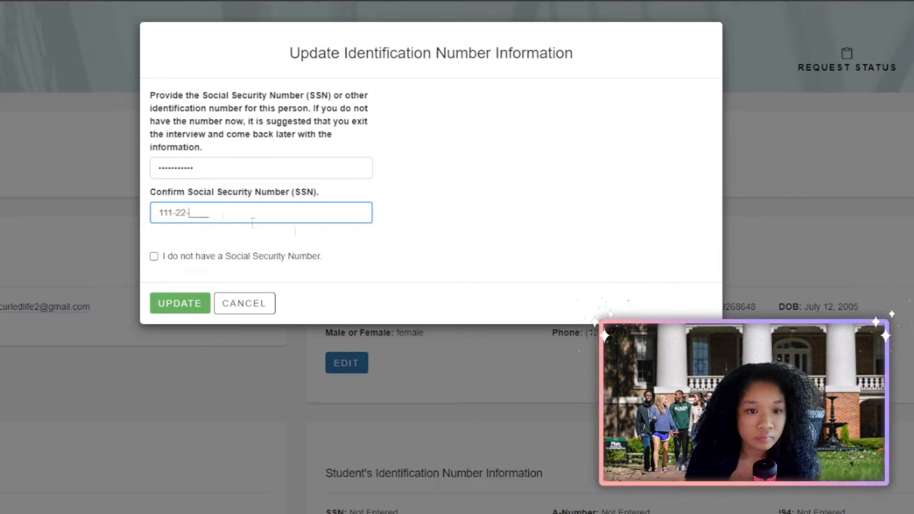
pyautogui.write('333')
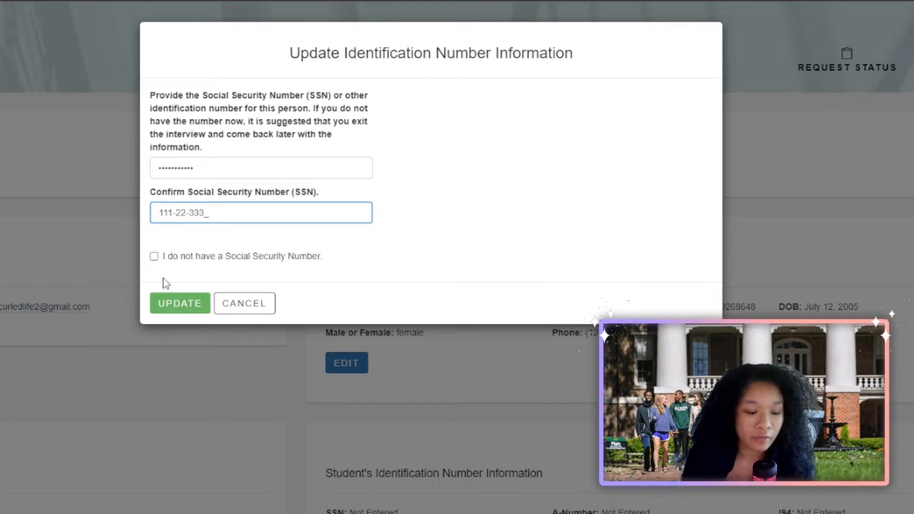
pyautogui.write('3')
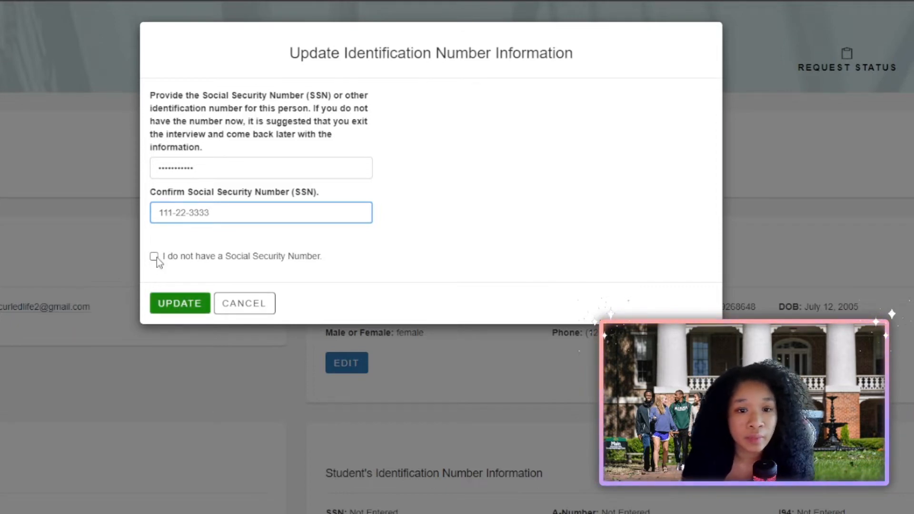
# Look through the alternative ID fields: ITIN, USCIS number, Alien Registration and I-94 numbers.
pyautogui.click(156, 258)
pyautogui.click(195, 186)
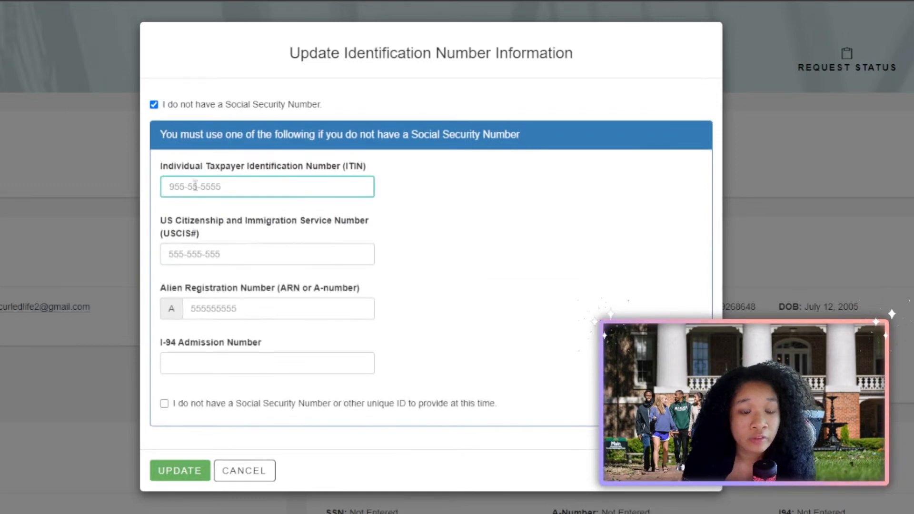
pyautogui.click(159, 181)
pyautogui.click(161, 183)
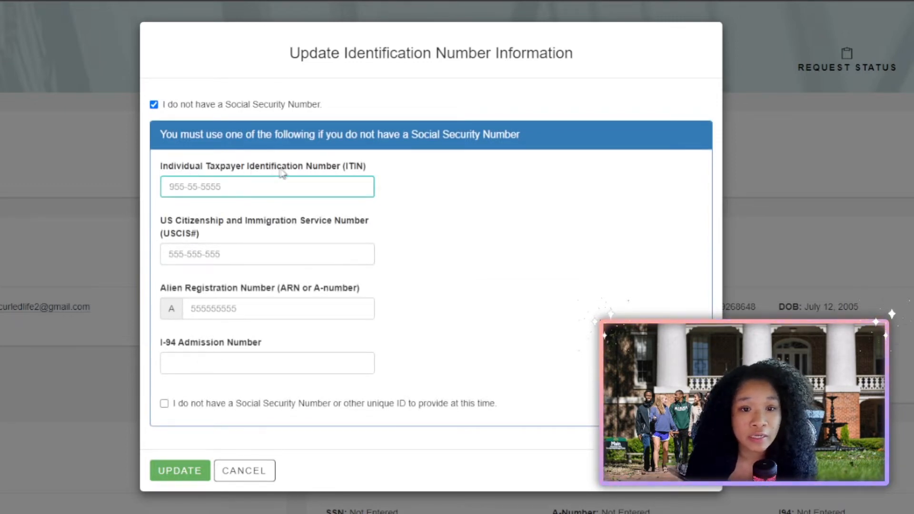
pyautogui.click(189, 247)
pyautogui.click(484, 224)
pyautogui.click(306, 261)
pyautogui.click(188, 303)
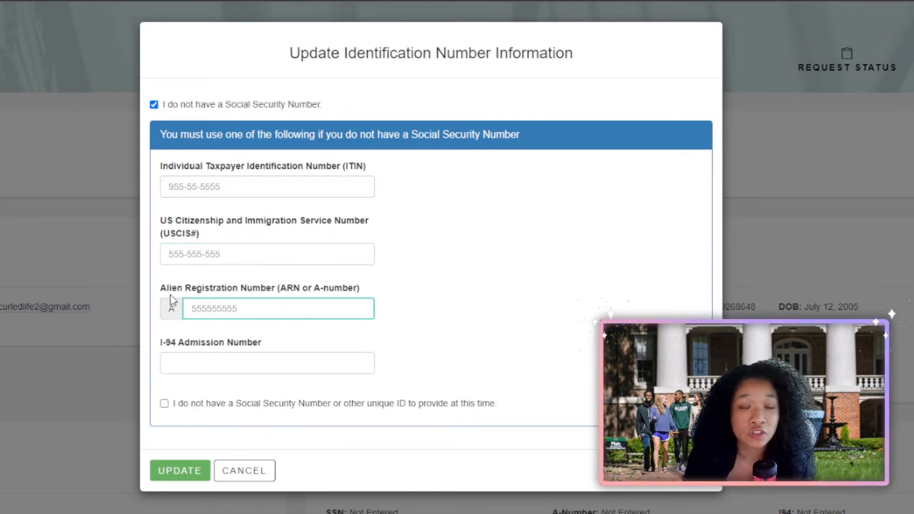
pyautogui.click(286, 332)
pyautogui.click(180, 362)
pyautogui.click(233, 378)
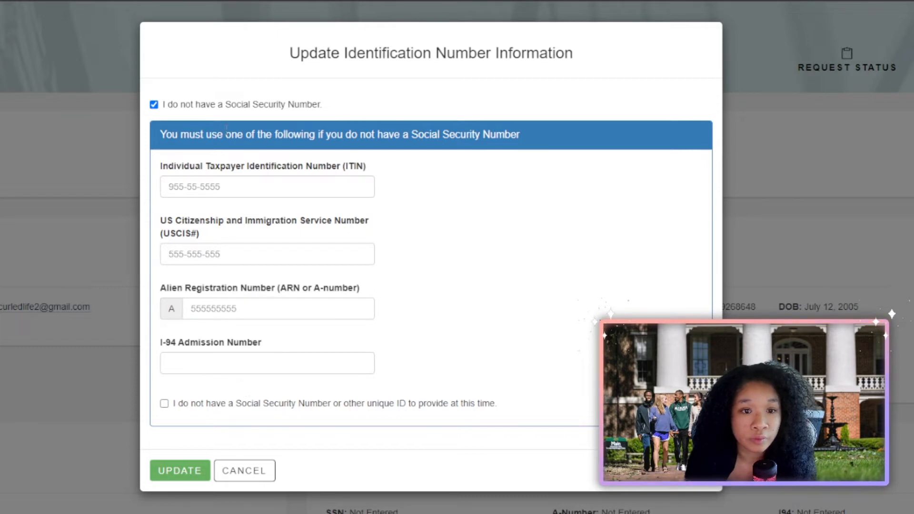
# Switch back to the Social Security Number option and save the identification numbers.
pyautogui.click(154, 105)
pyautogui.click(162, 168)
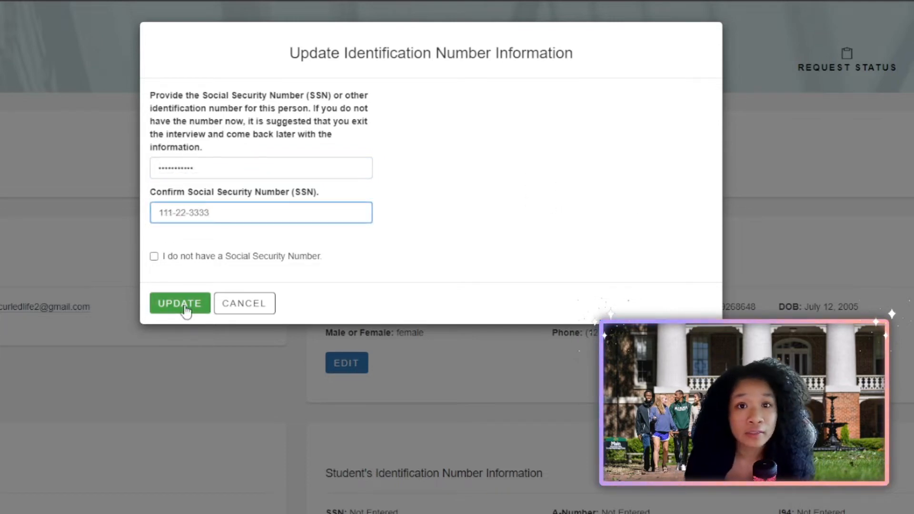
pyautogui.click(185, 305)
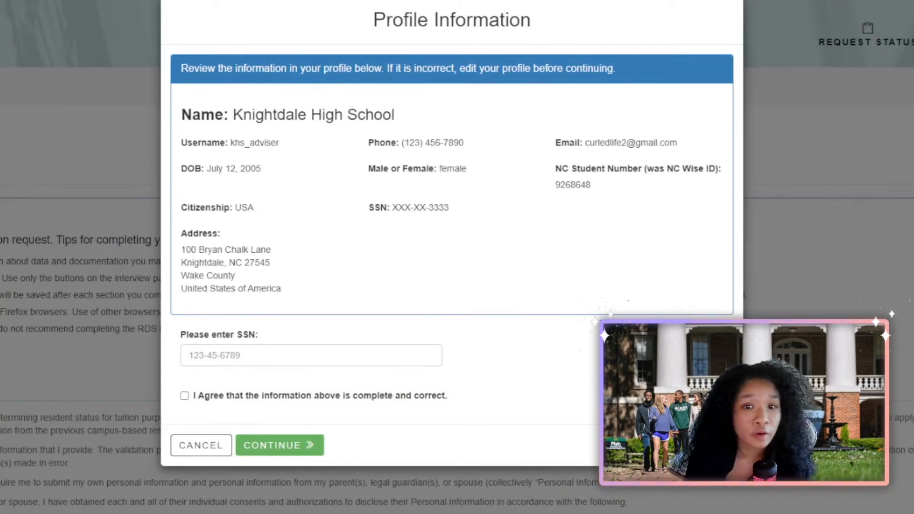
# Re-enter the SSN for verification and agree the profile information is complete and correct.
pyautogui.click(311, 355)
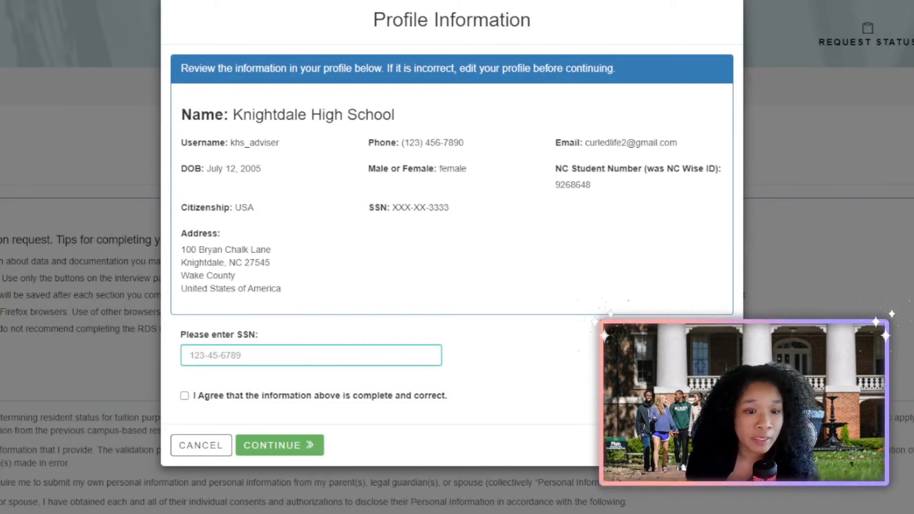
pyautogui.write('11')
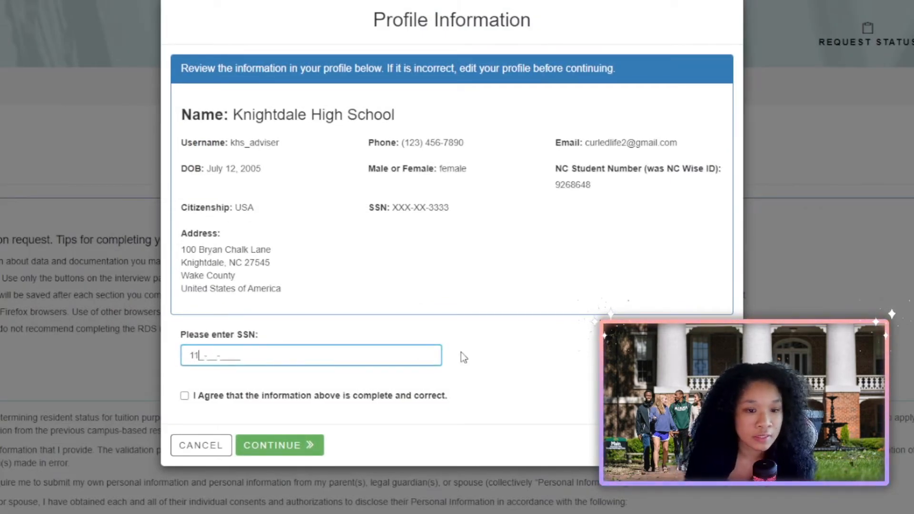
pyautogui.write('1-3')
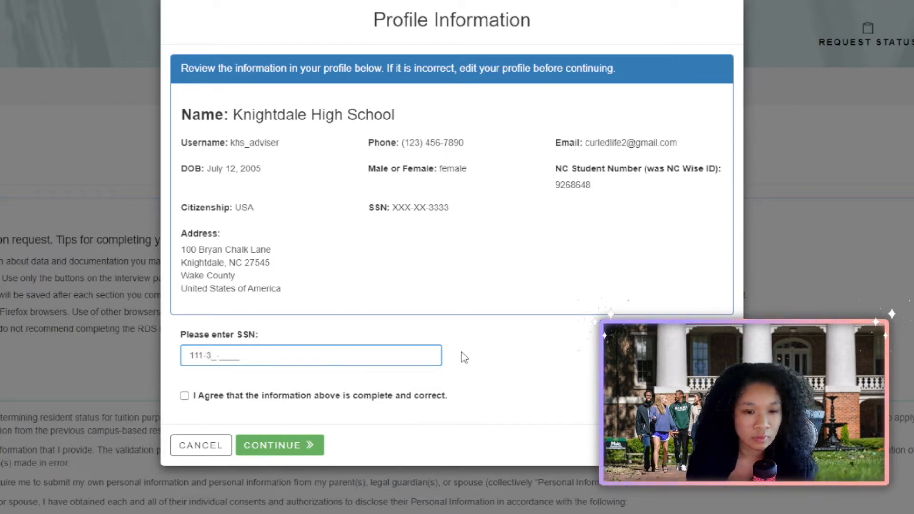
pyautogui.press('BackSpace')
pyautogui.write('2233')
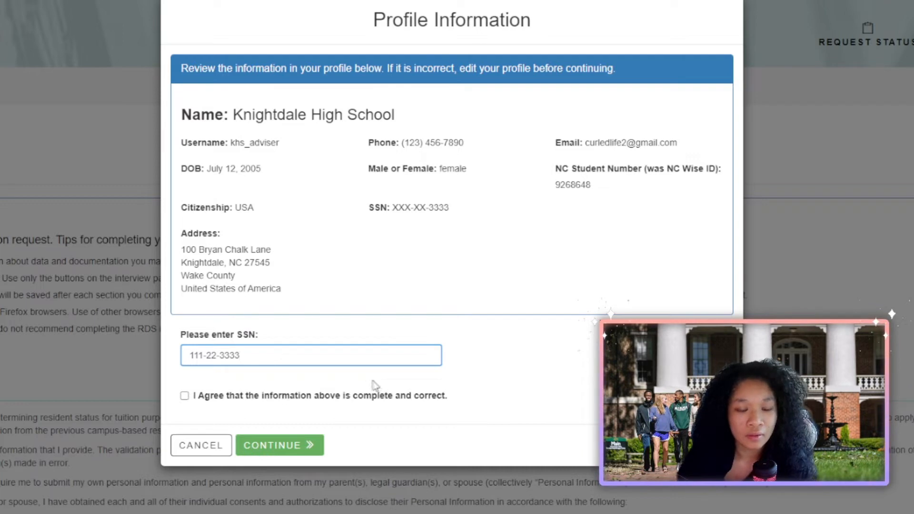
pyautogui.click(185, 397)
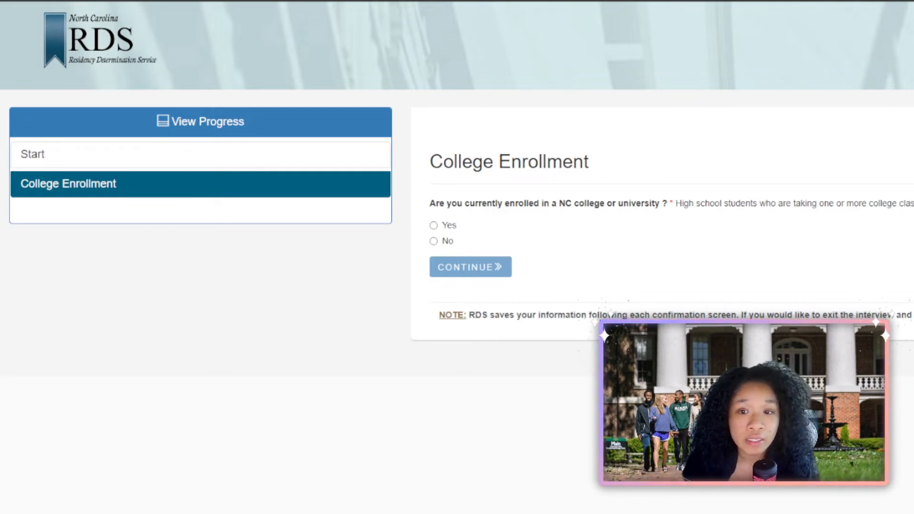
# Answer not currently enrolled and planning to enroll Fall (Aug-Dec) 2023.
pyautogui.click(434, 241)
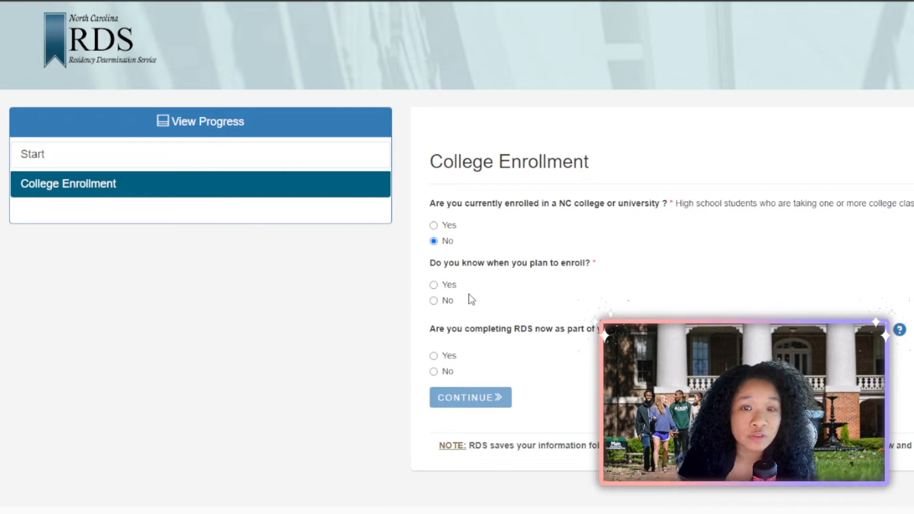
pyautogui.click(435, 285)
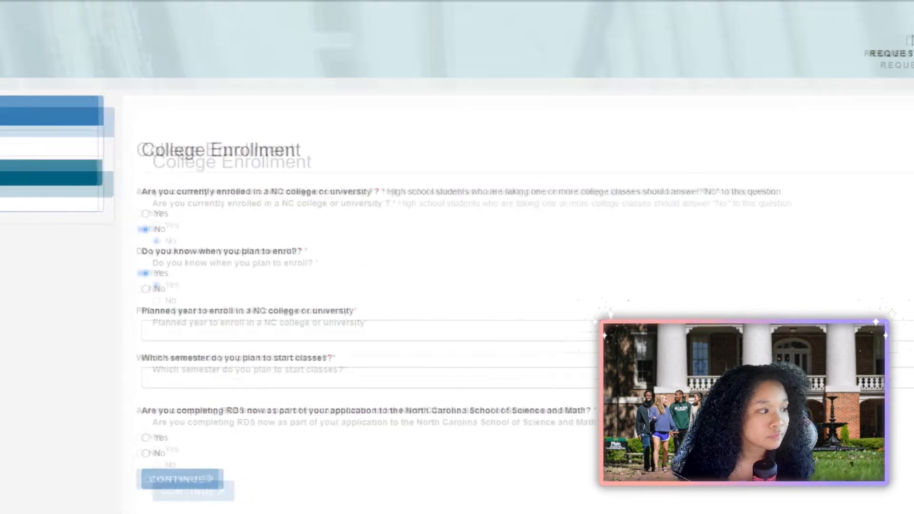
pyautogui.click(365, 327)
pyautogui.click(237, 330)
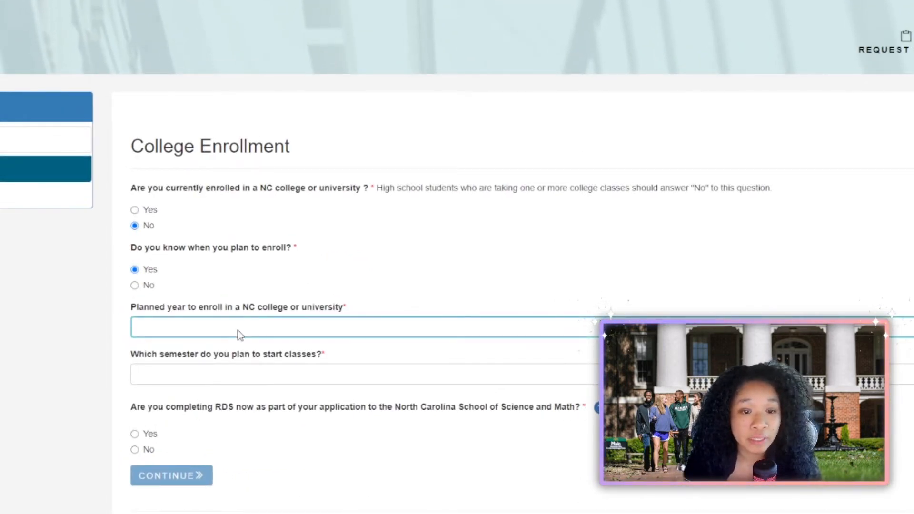
pyautogui.write('2023')
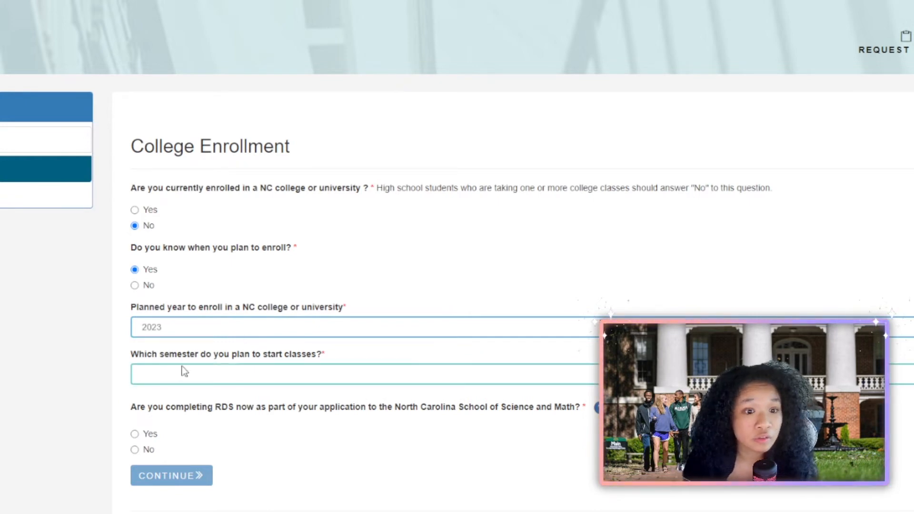
pyautogui.click(186, 374)
pyautogui.click(184, 405)
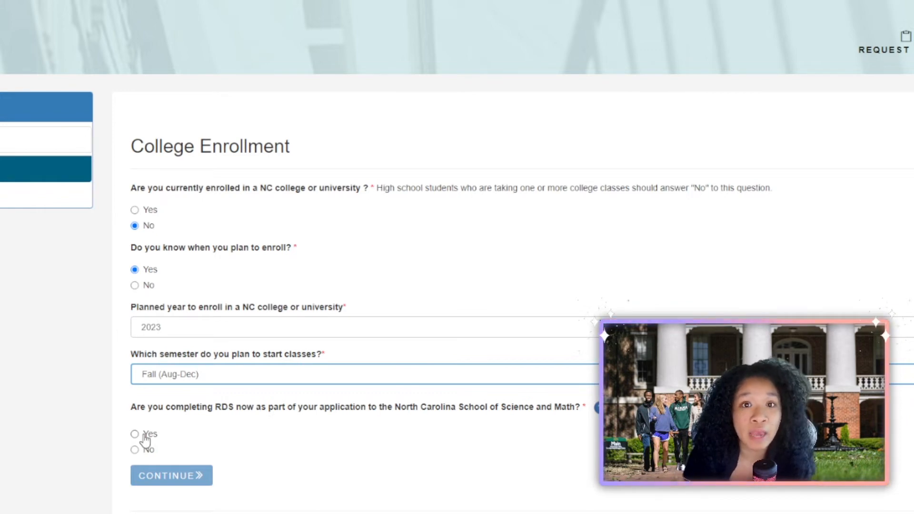
# Answer No to applying to NC School of Science and Math and confirm the enrollment answers.
pyautogui.click(136, 451)
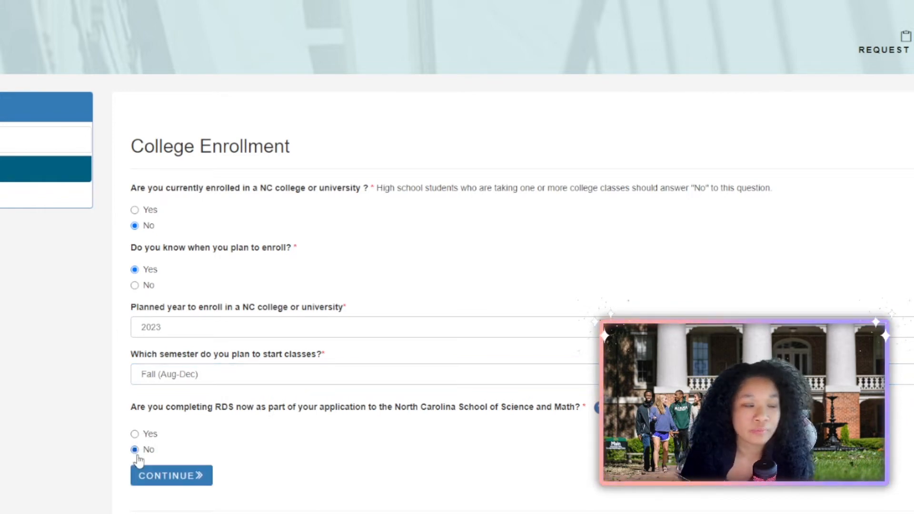
pyautogui.click(169, 485)
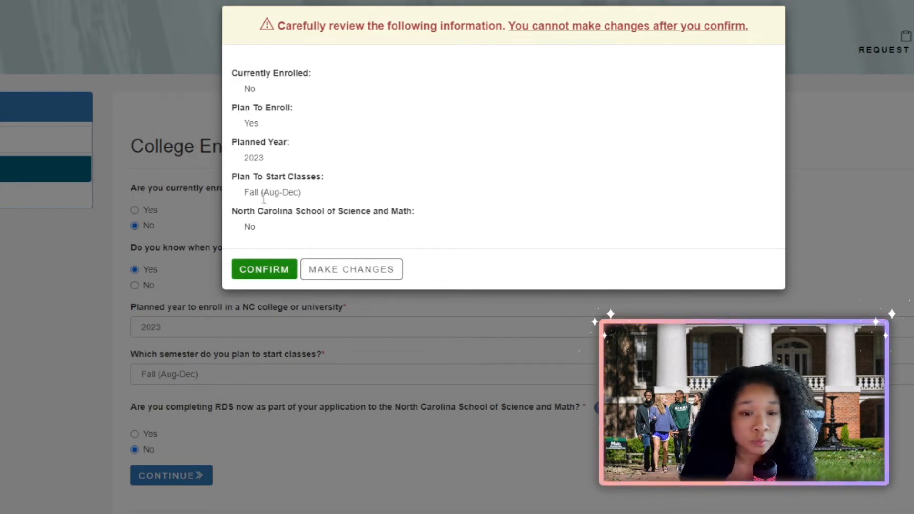
pyautogui.click(264, 274)
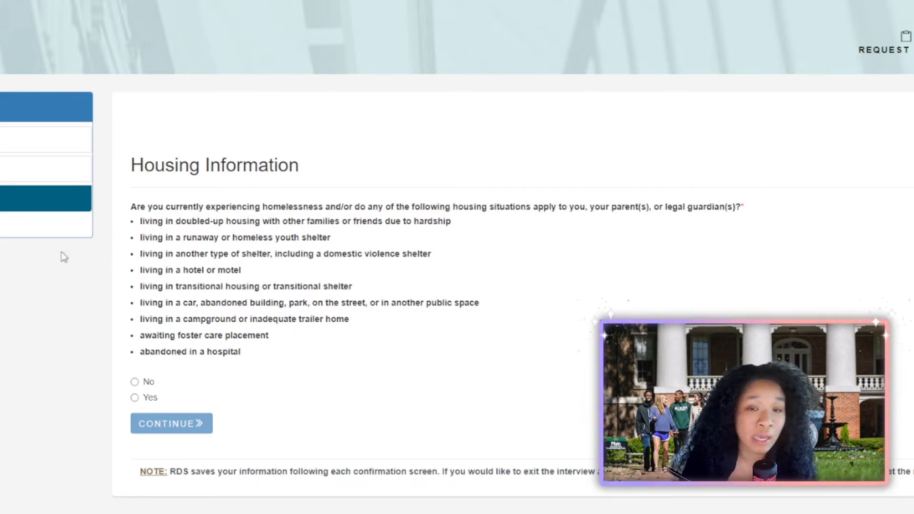
# Answer No to special housing situations and confirm it in the review dialog.
pyautogui.click(135, 383)
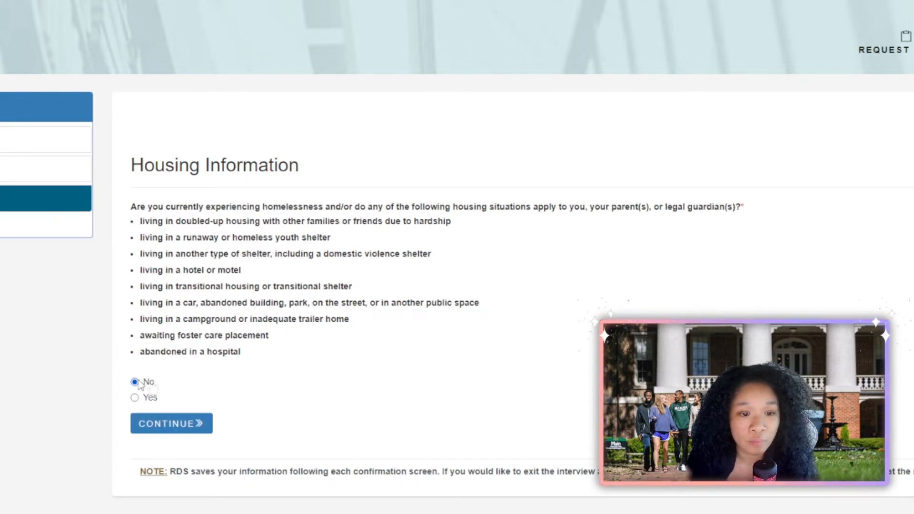
pyautogui.click(199, 424)
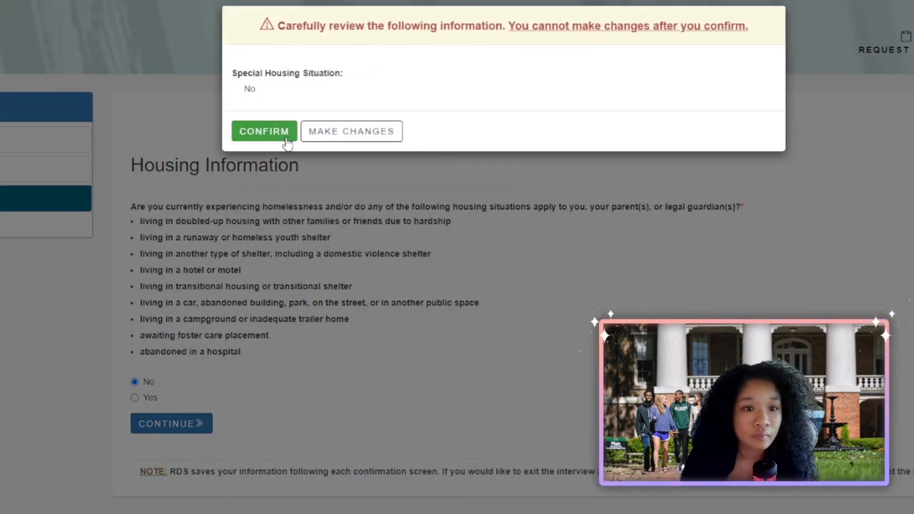
pyautogui.click(285, 142)
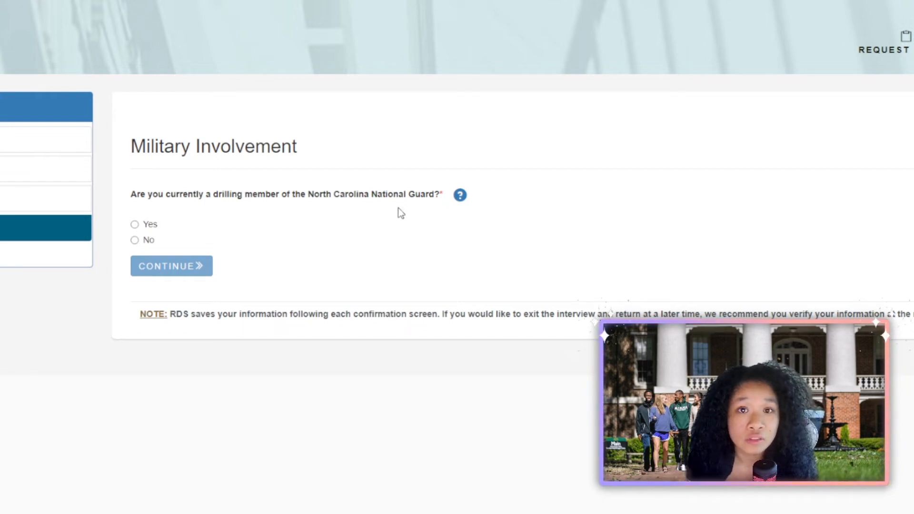
# After checking the NCNG help note, answer No to National Guard membership and family military service.
pyautogui.click(463, 196)
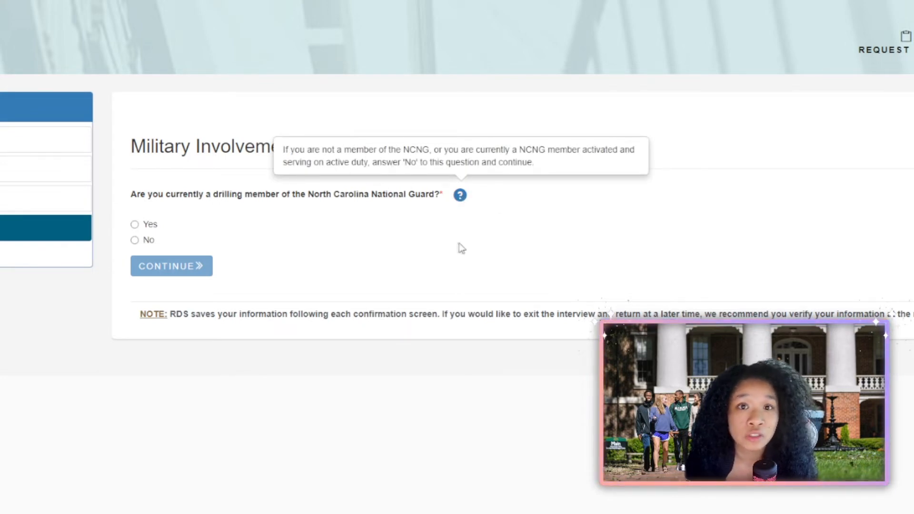
pyautogui.click(135, 240)
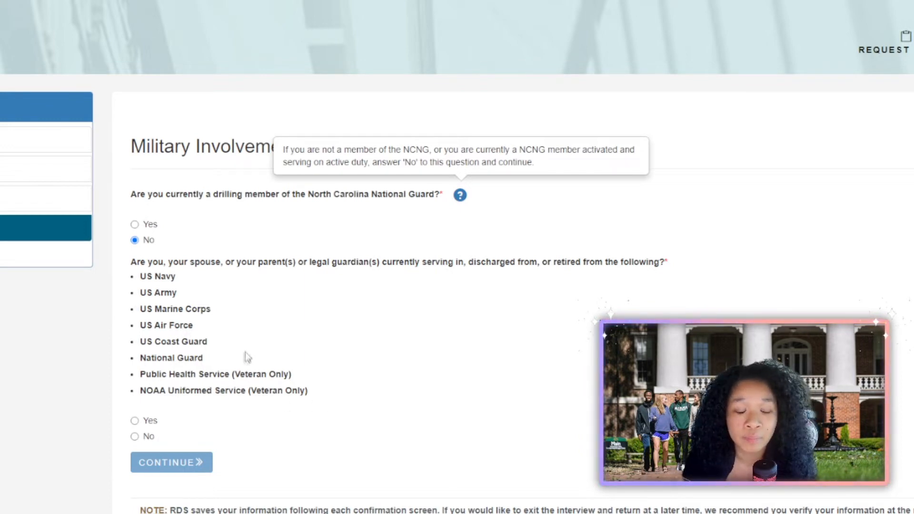
pyautogui.click(135, 436)
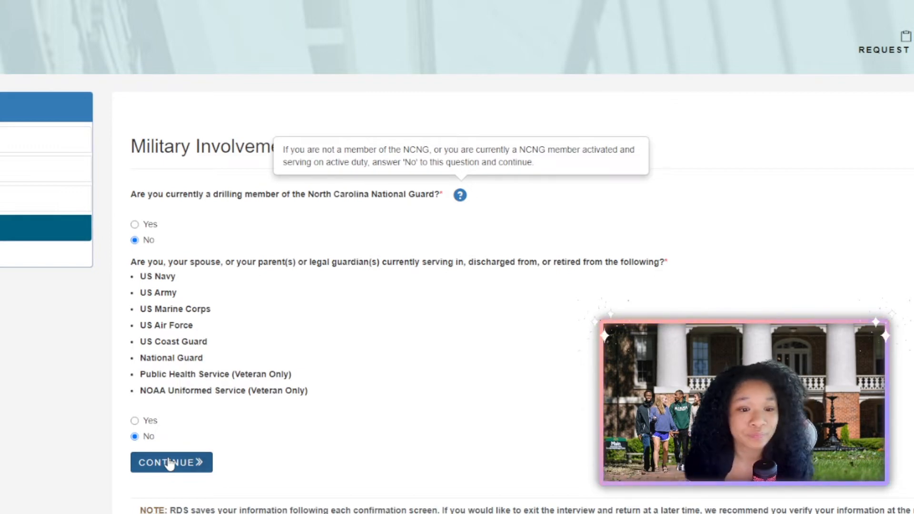
pyautogui.click(169, 463)
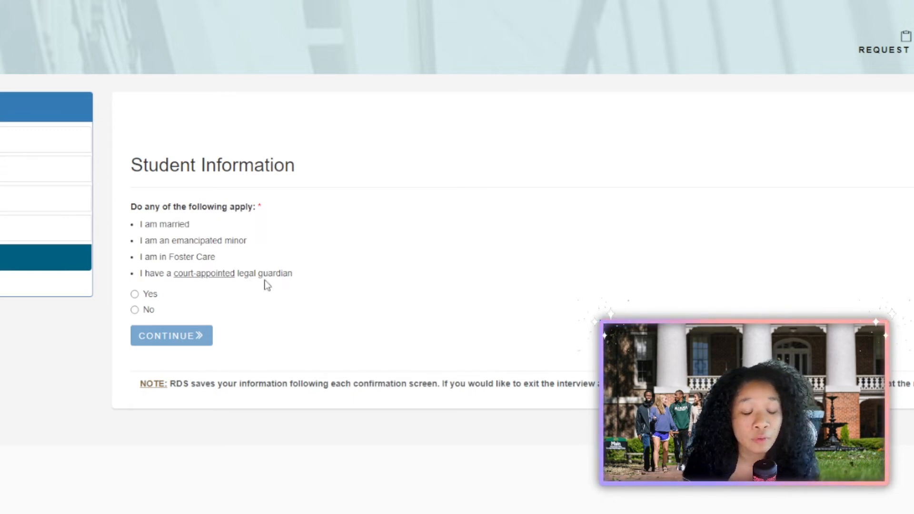
# Answer No to special status, Yes that a parent is living, and Yes that the parents live in NC.
pyautogui.click(135, 310)
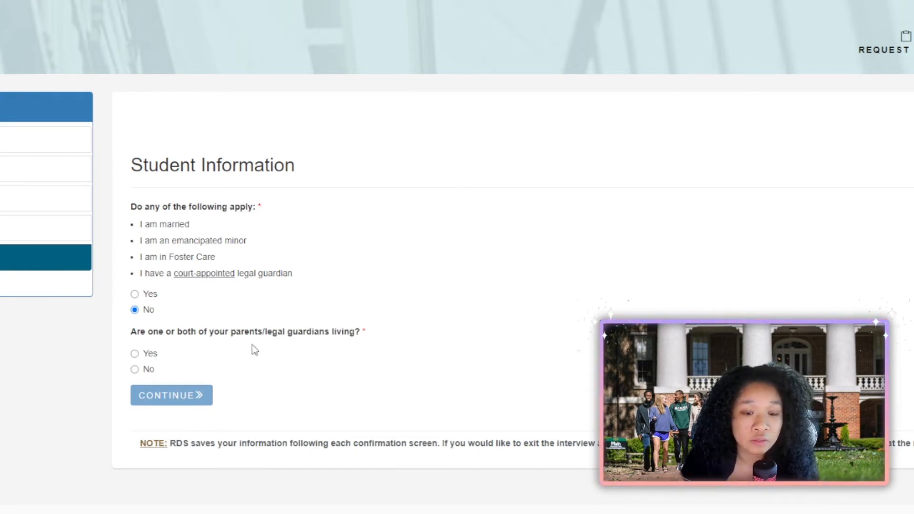
pyautogui.click(136, 354)
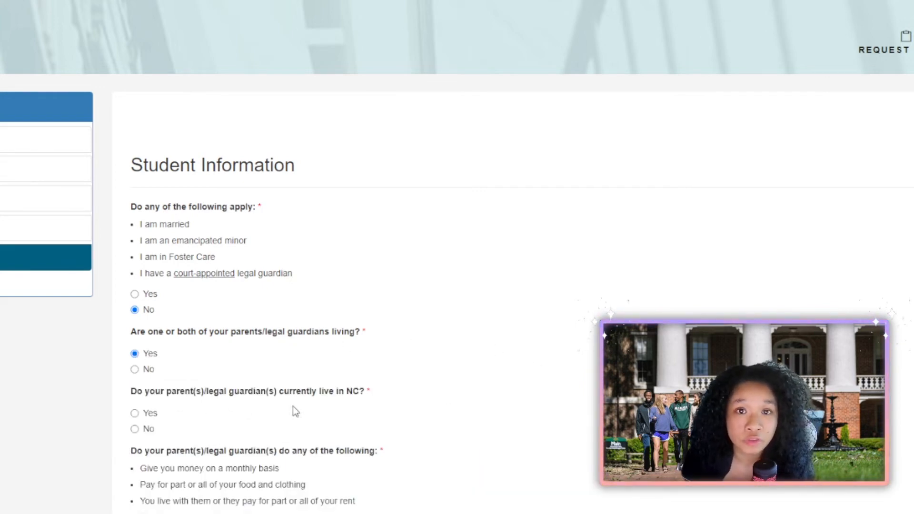
pyautogui.click(135, 413)
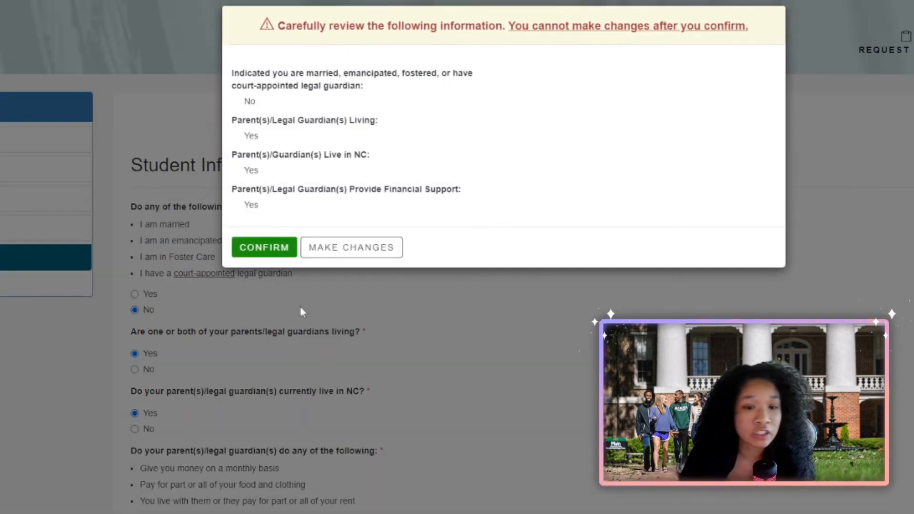
# Confirm the student answers and first answer that the parents live together.
pyautogui.click(275, 254)
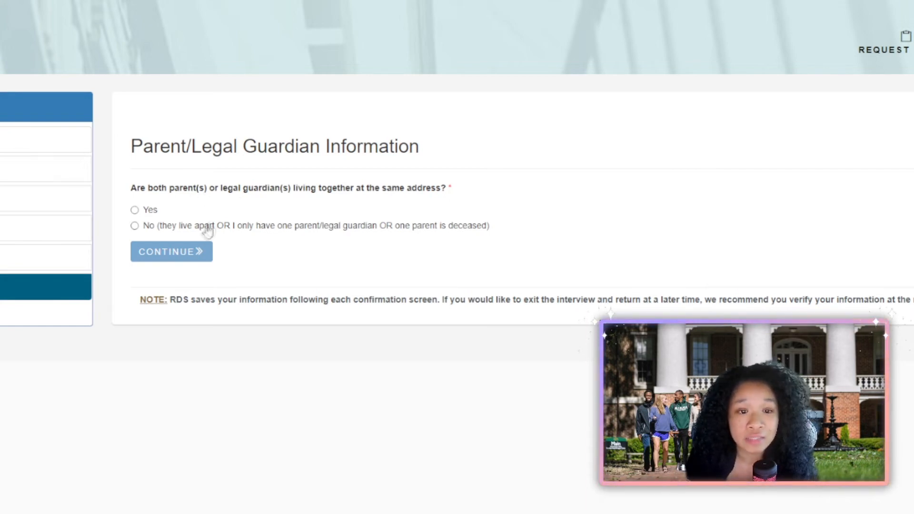
pyautogui.click(145, 209)
pyautogui.click(159, 255)
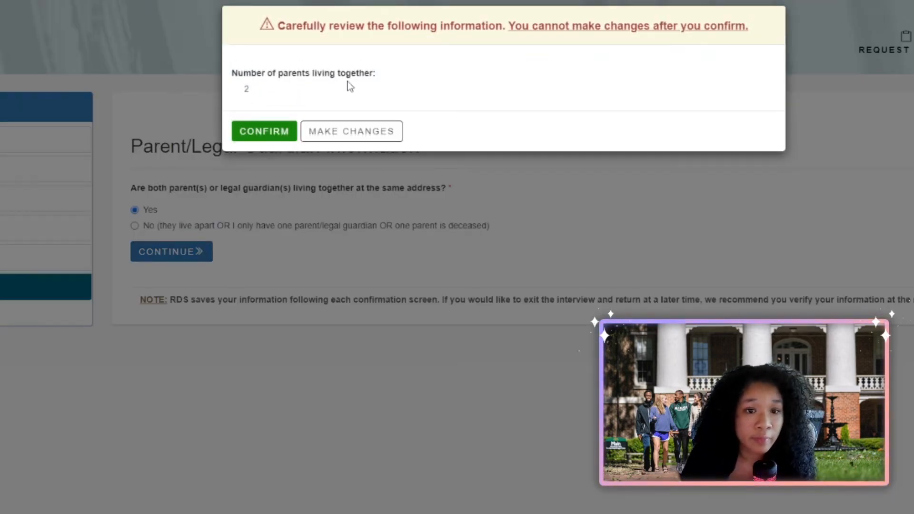
pyautogui.click(368, 135)
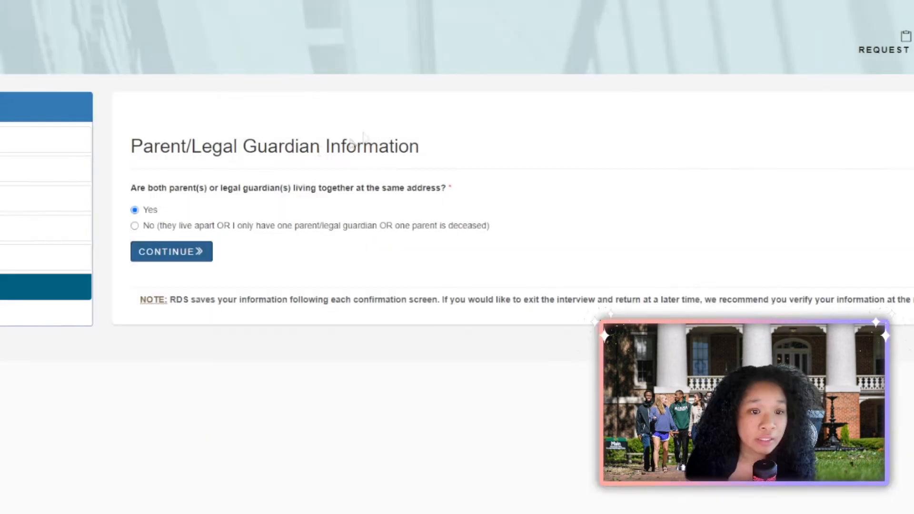
# Change the answer to parents not living together and confirm it.
pyautogui.click(321, 225)
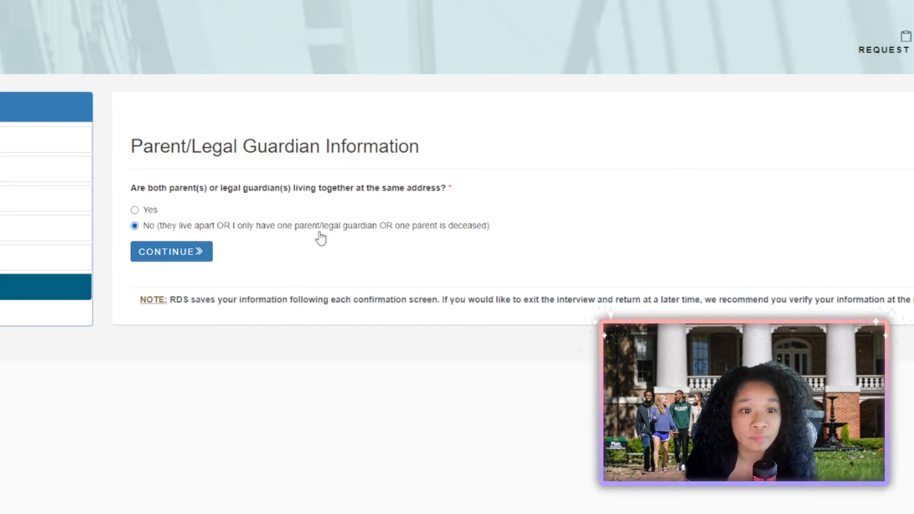
pyautogui.click(164, 255)
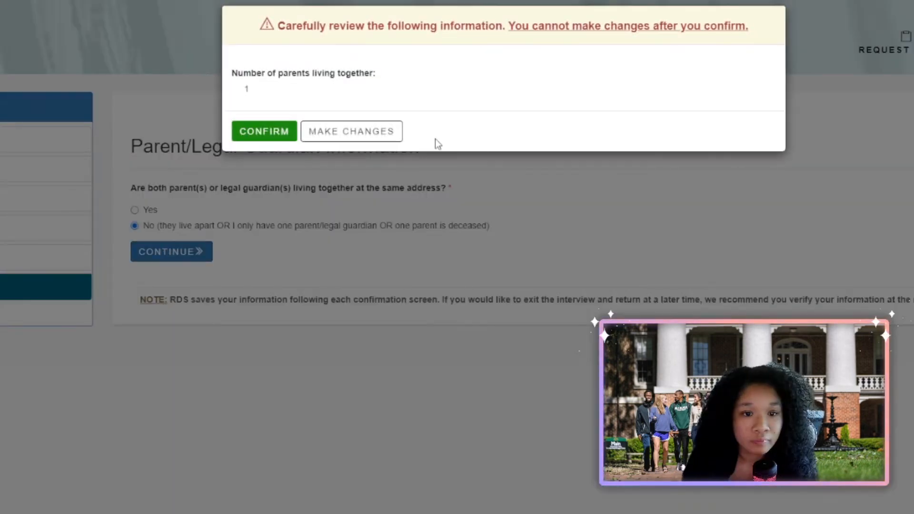
pyautogui.click(279, 131)
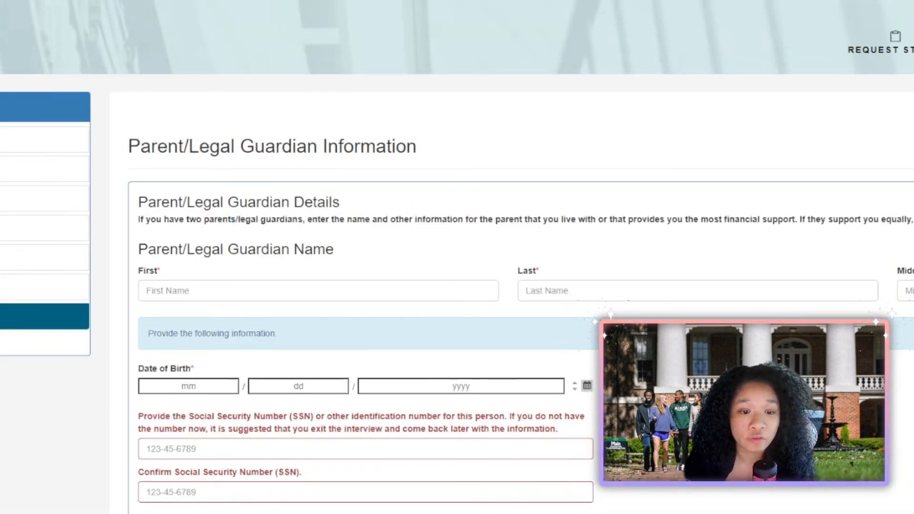
pyautogui.scroll(-4, 457, 258)
# Enter the parent's first name, last name and other personal details.
pyautogui.click(188, 101)
pyautogui.write('Knightdale high sc')
pyautogui.press('BackSpace')
pyautogui.press('BackSpace')
pyautogui.press('BackSpace')
pyautogui.press('BackSpace')
pyautogui.press('BackSpace')
pyautogui.press('BackSpace')
pyautogui.press('BackSpace')
pyautogui.press('BackSpace')
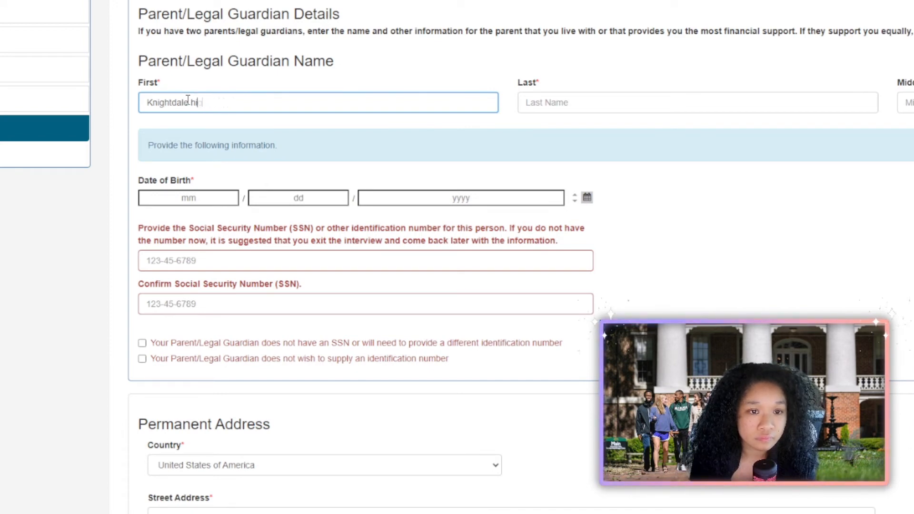
pyautogui.press('Tab')
pyautogui.write('Pa')
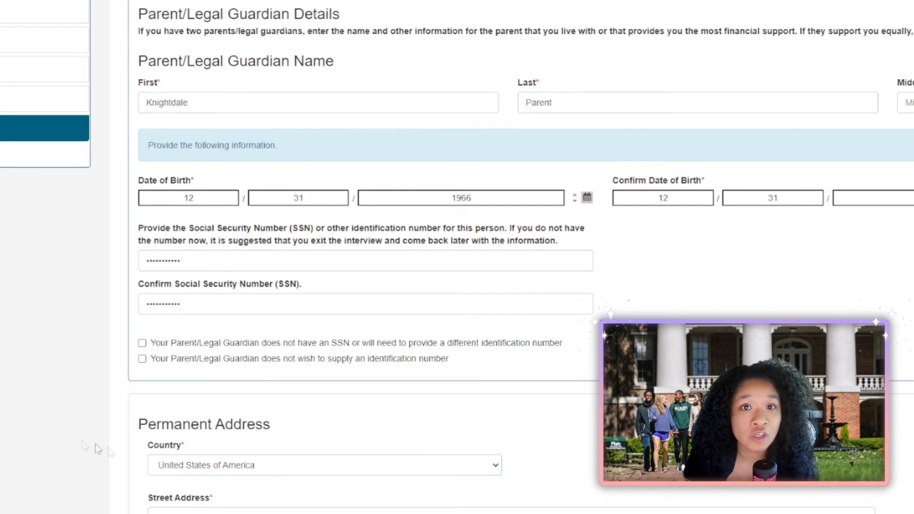
pyautogui.scroll(-1, 126, 457)
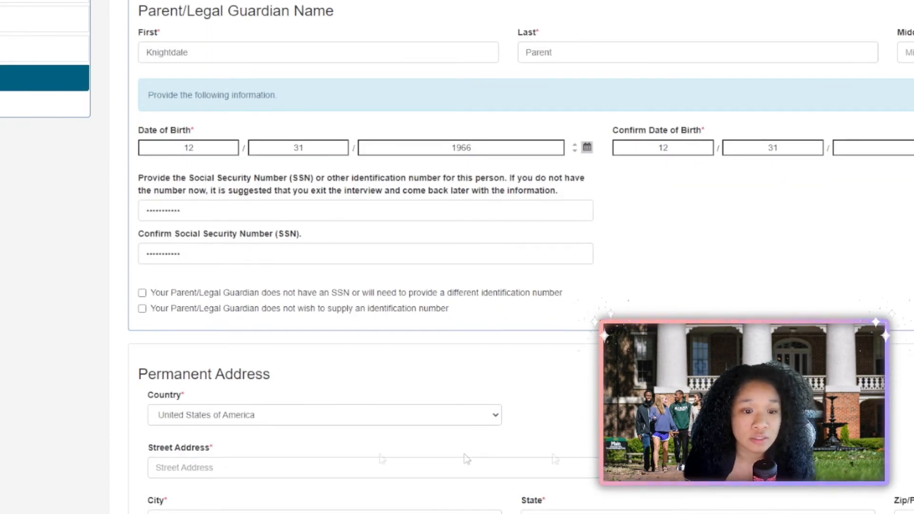
pyautogui.click(254, 418)
# Fill in the parent's street address and city, then submit and confirm the parent details.
pyautogui.click(217, 464)
pyautogui.write('100 Bryan Chalk Lane')
pyautogui.press('Tab')
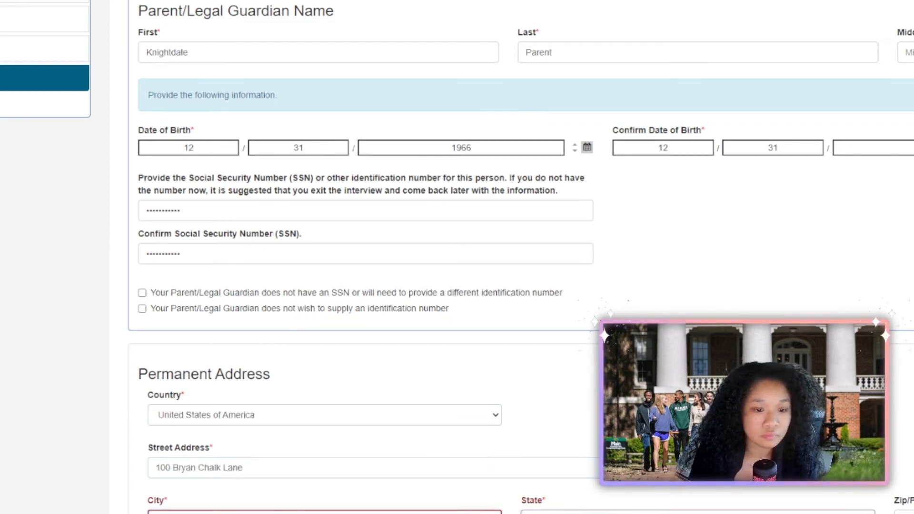
pyautogui.write('Knightdale')
pyautogui.press('Tab')
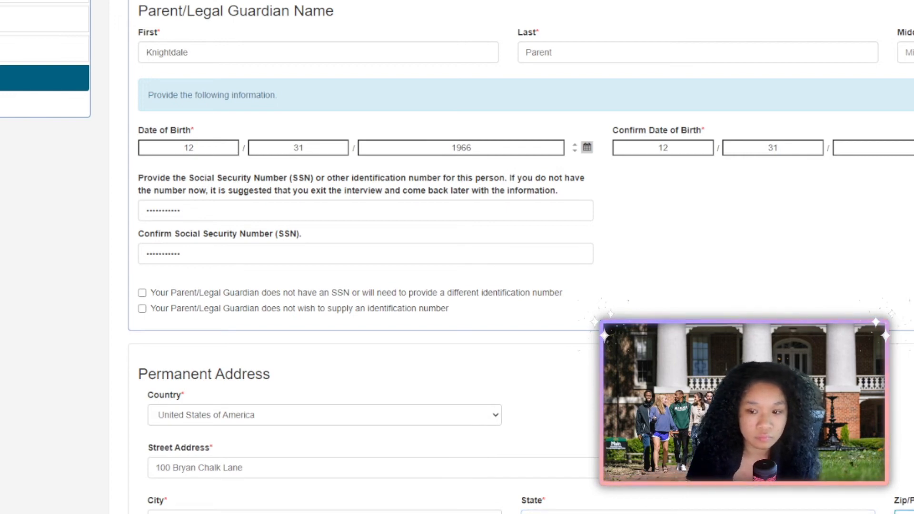
pyautogui.click(207, 513)
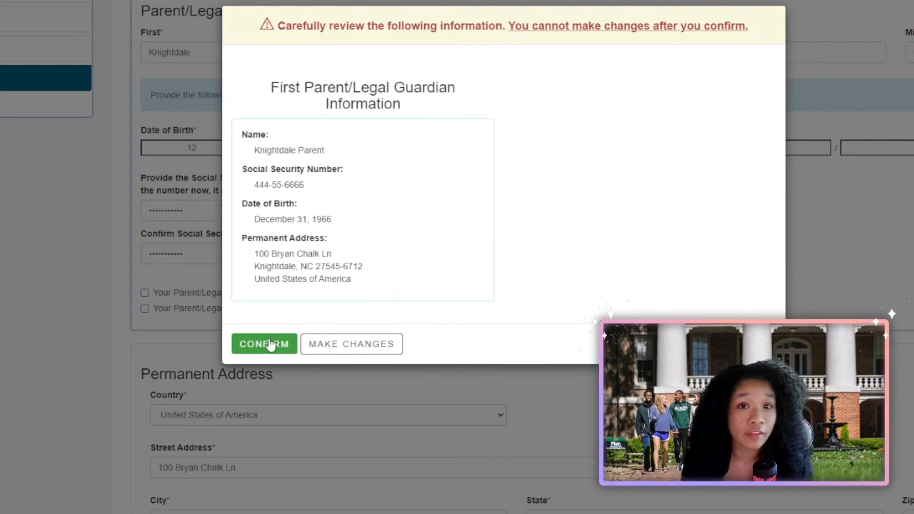
pyautogui.click(276, 348)
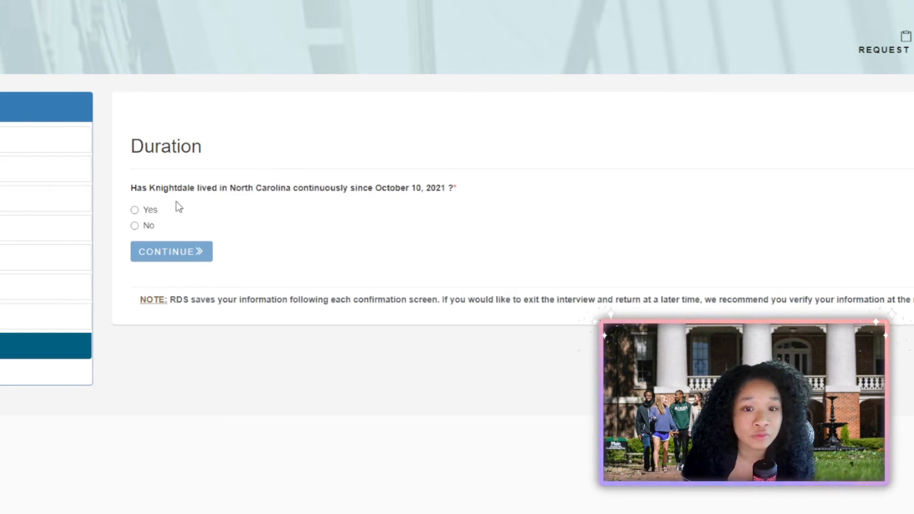
# Answer Yes to continuous NC residence since October 10, 2021, and confirm.
pyautogui.click(139, 212)
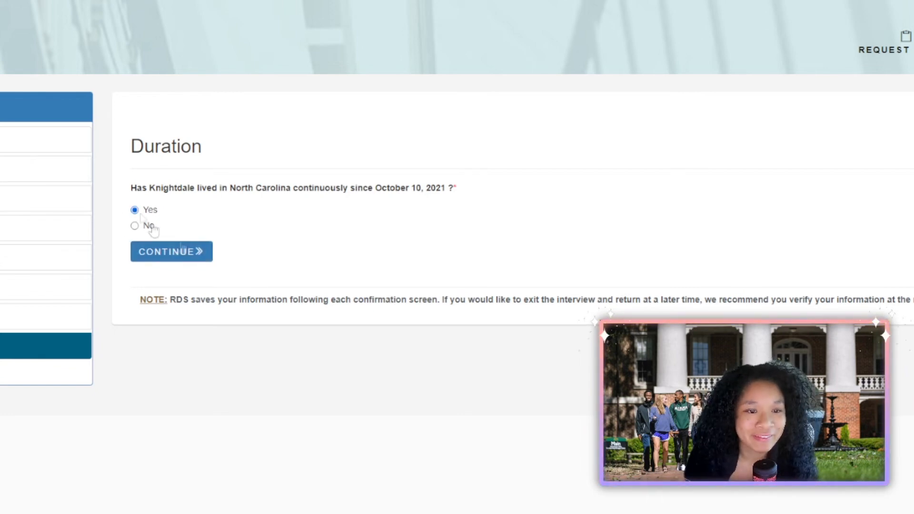
pyautogui.click(184, 252)
pyautogui.click(291, 137)
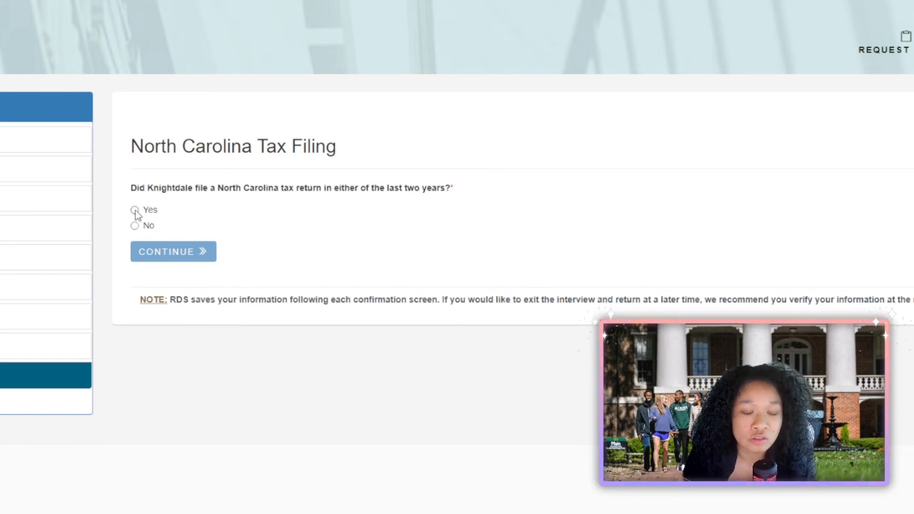
# Record an electronic 2022 NC return for tax year 2021, full-year resident, student claimed as dependent.
pyautogui.click(136, 211)
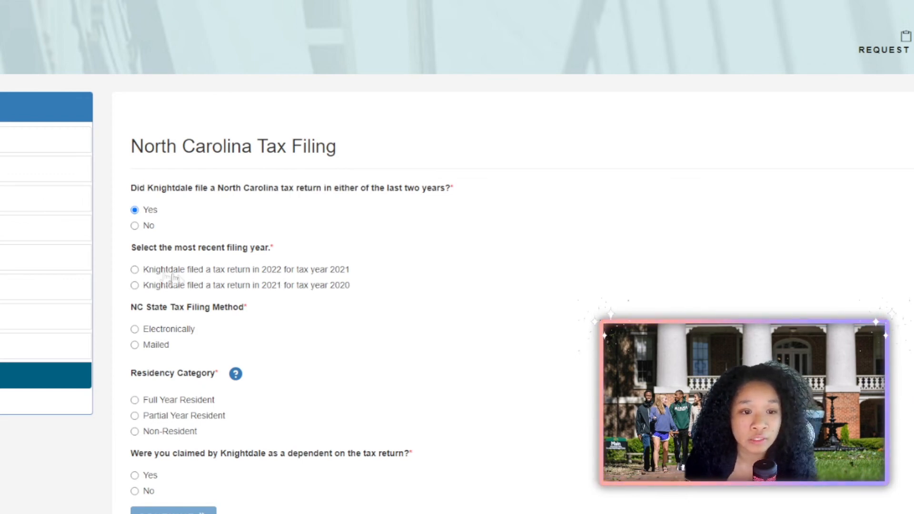
pyautogui.click(150, 273)
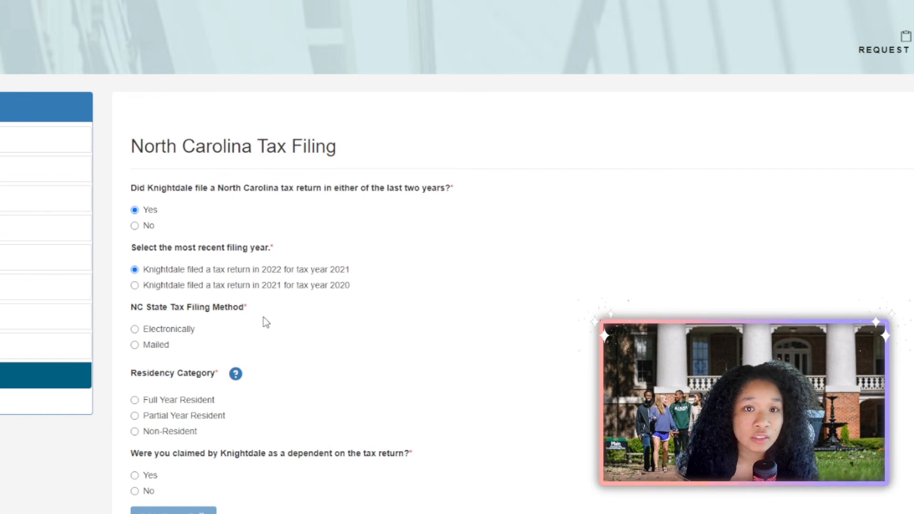
pyautogui.click(135, 330)
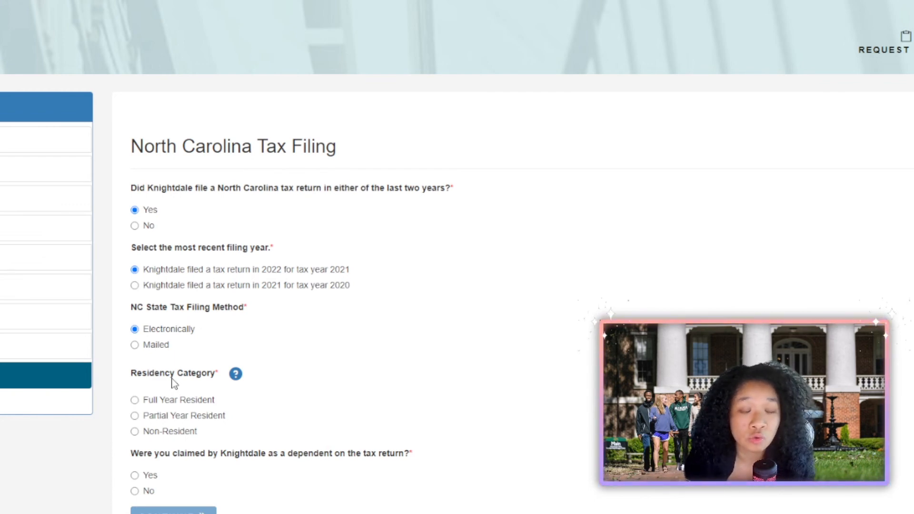
pyautogui.click(134, 403)
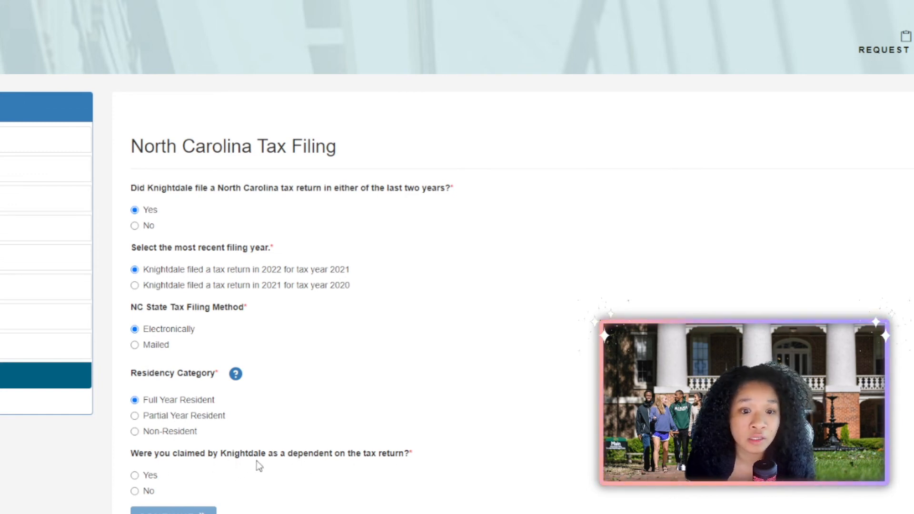
pyautogui.click(136, 475)
pyautogui.click(174, 511)
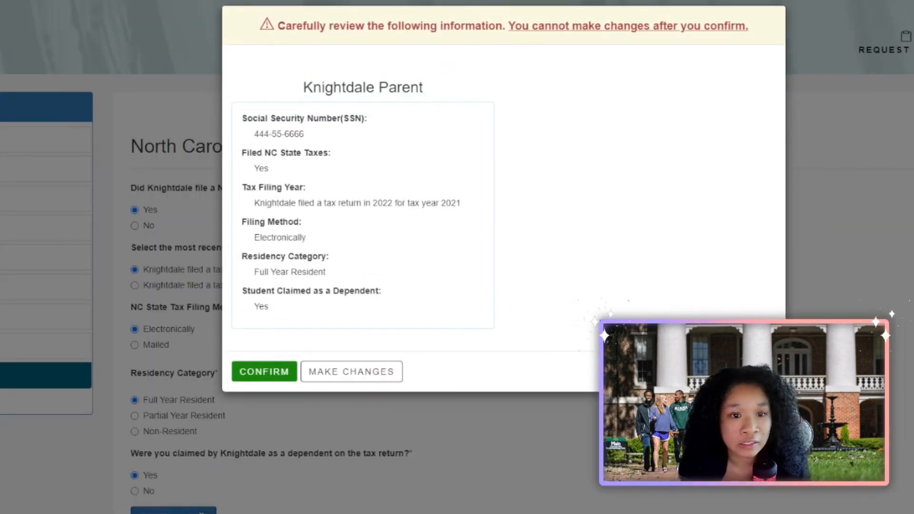
pyautogui.click(264, 372)
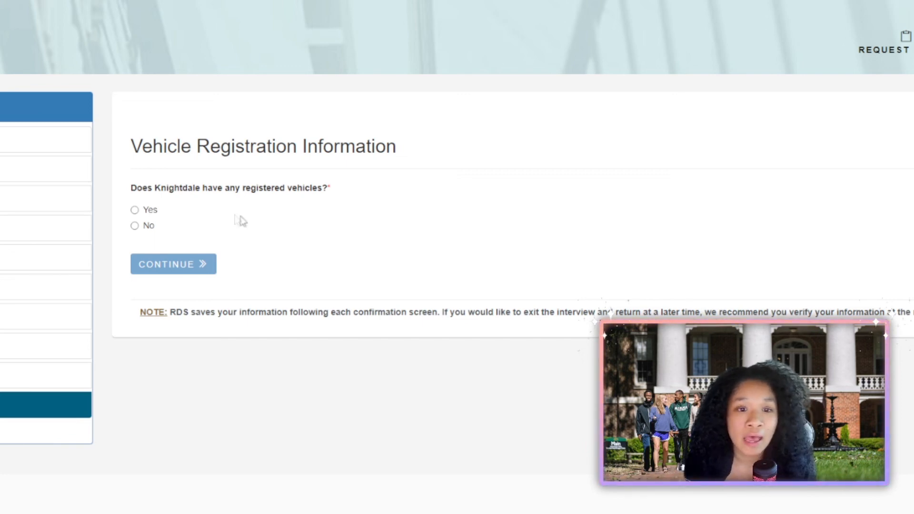
# Report a North Carolina-registered vehicle with the parent's driver's license number and confirm it.
pyautogui.click(135, 211)
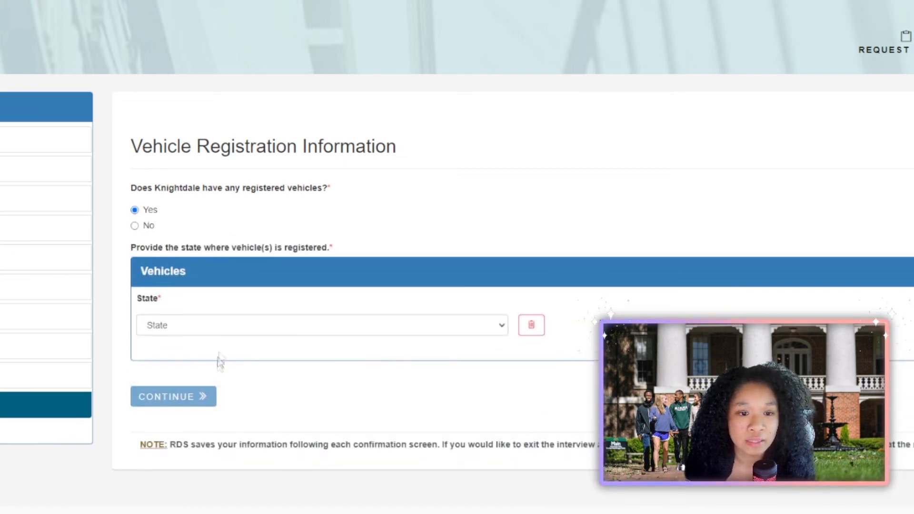
pyautogui.click(214, 333)
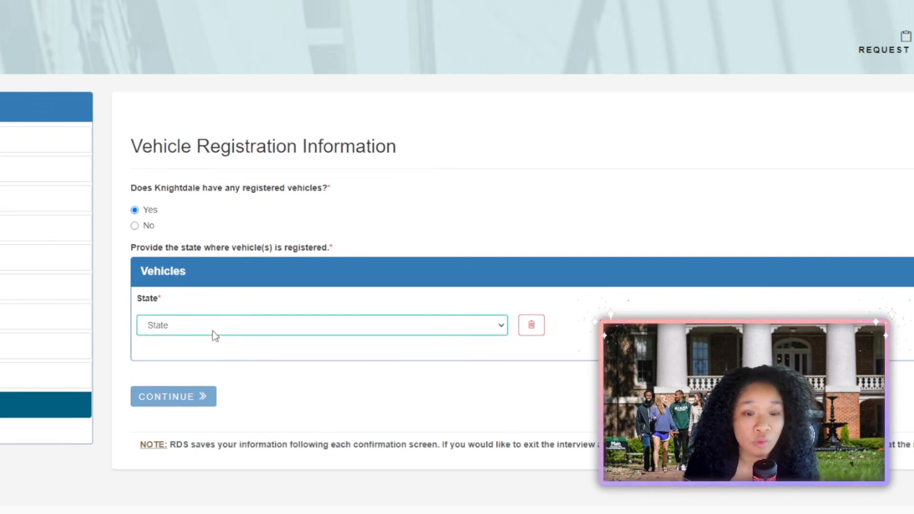
pyautogui.write('North Carolina')
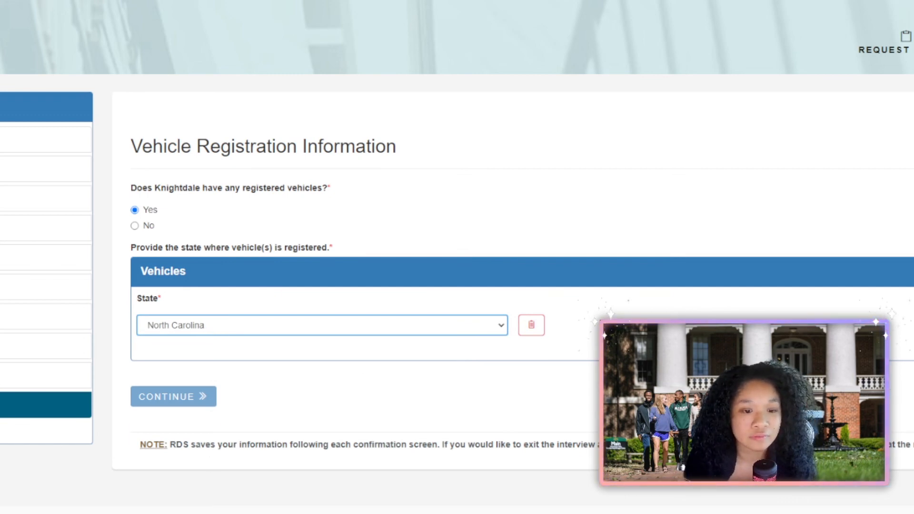
pyautogui.press('Tab')
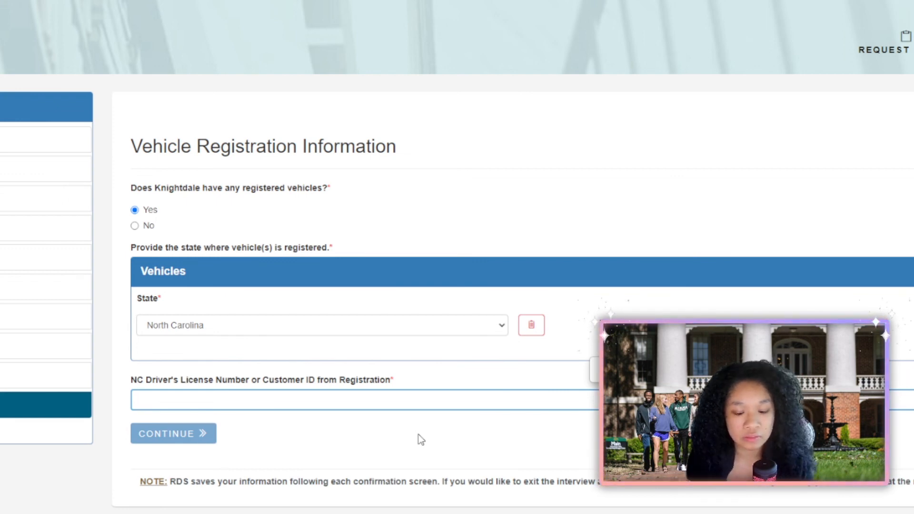
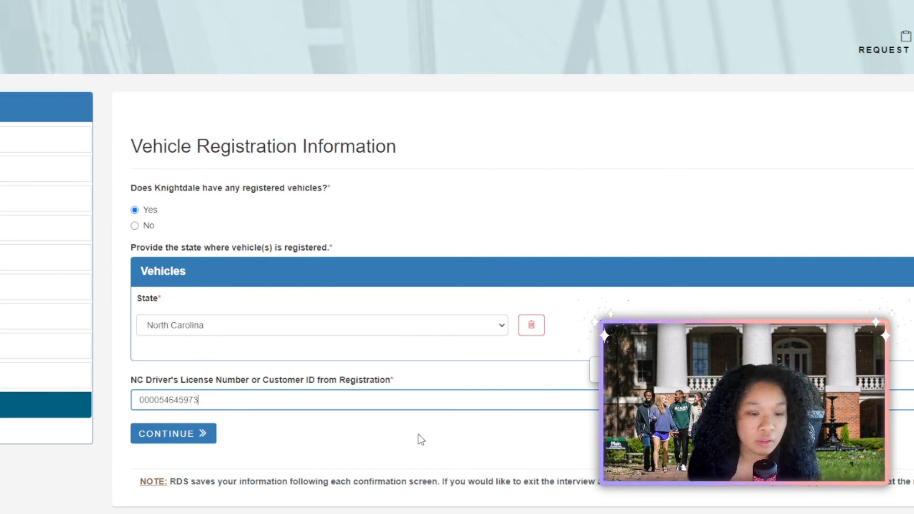
pyautogui.click(169, 433)
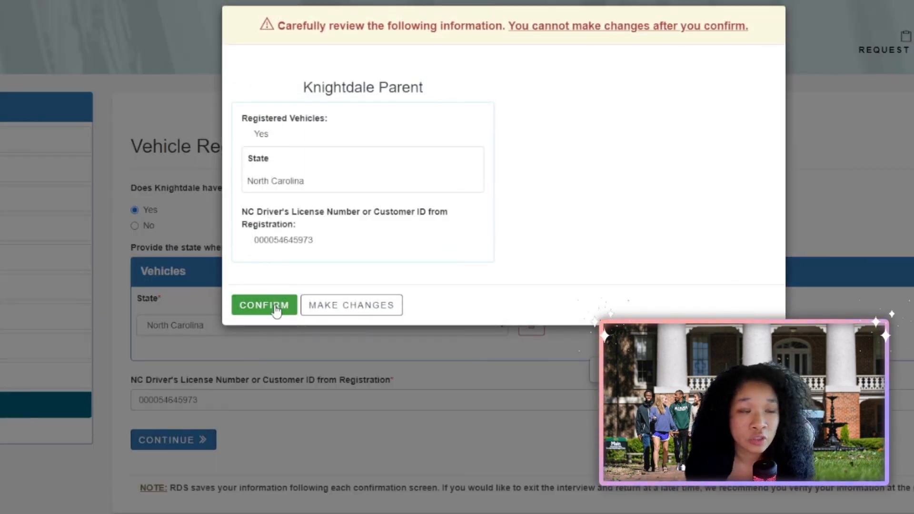
pyautogui.click(276, 307)
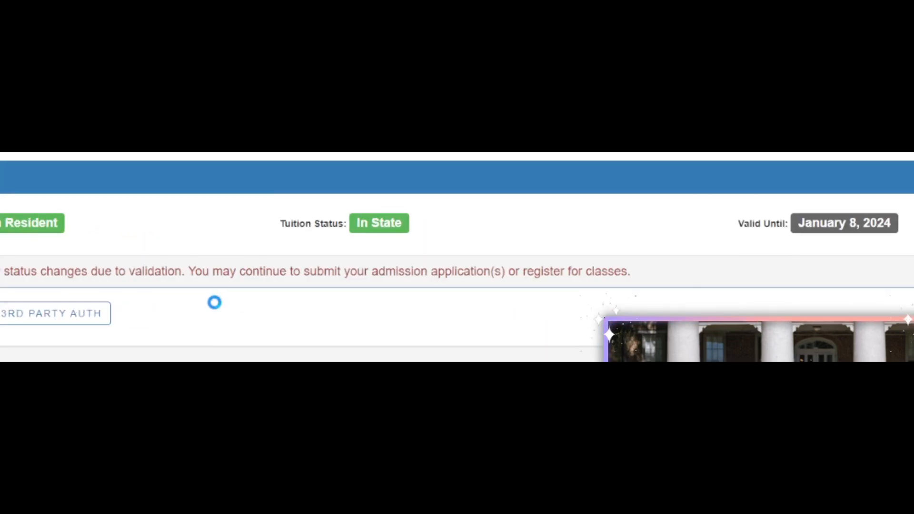